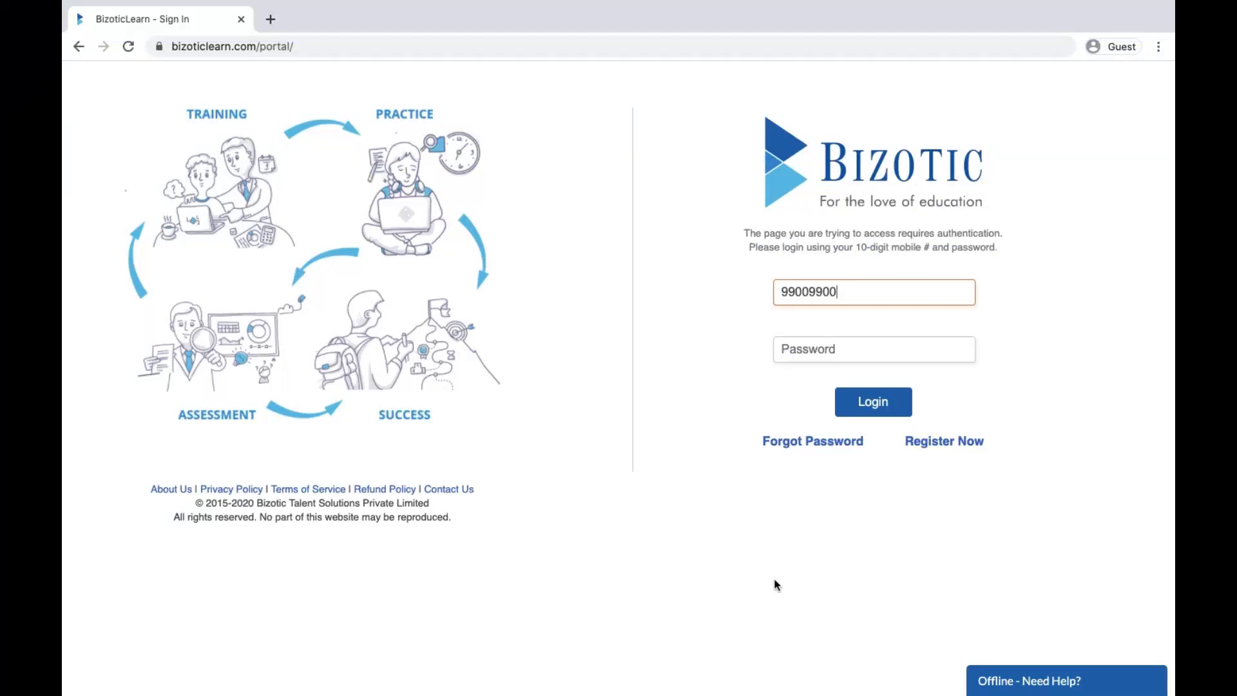
text(99)
Enter the 10-digit mobile number and move on to the password field
key(Tab)
text(p)
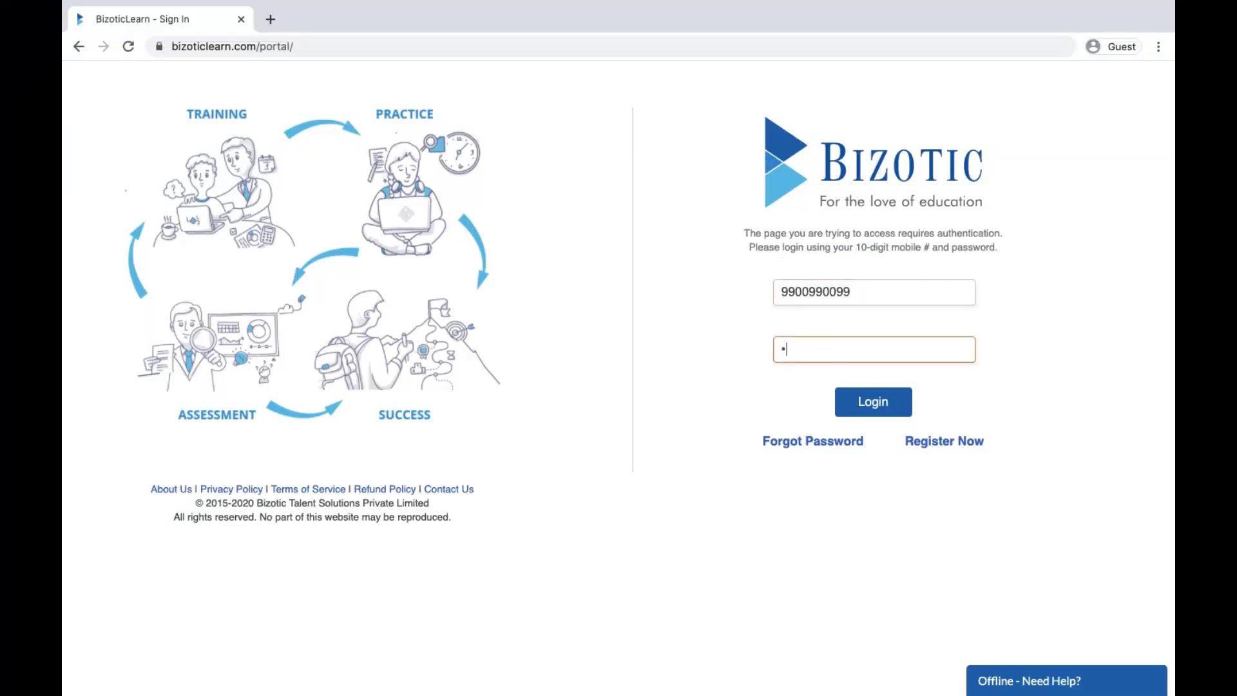
Log in and bring up the student's education Records page
click(883, 402)
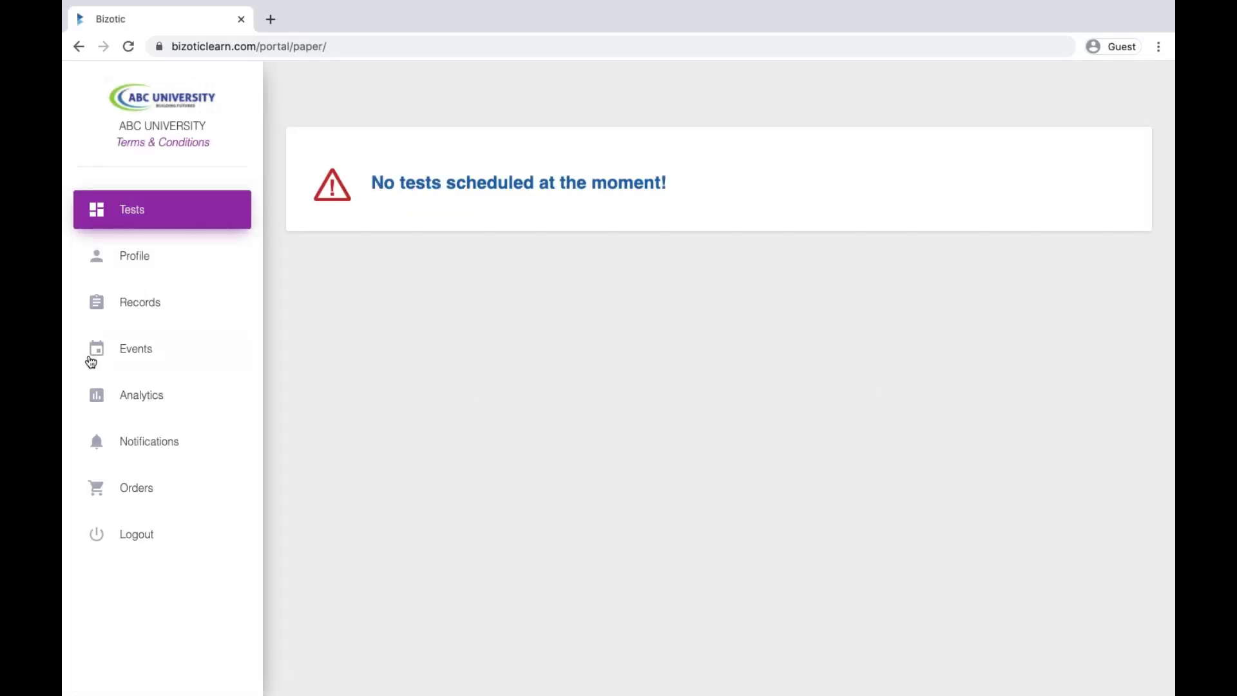
click(126, 317)
scroll(756, 587, down, 1)
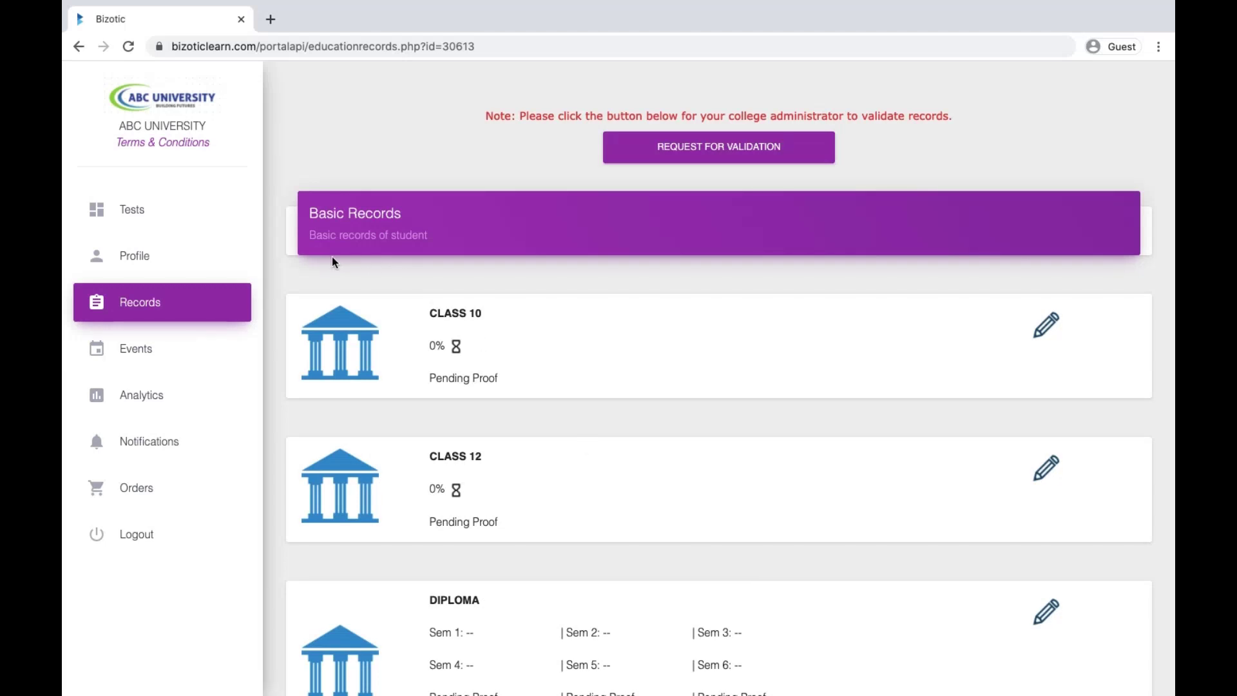
scroll(539, 363, down, 5)
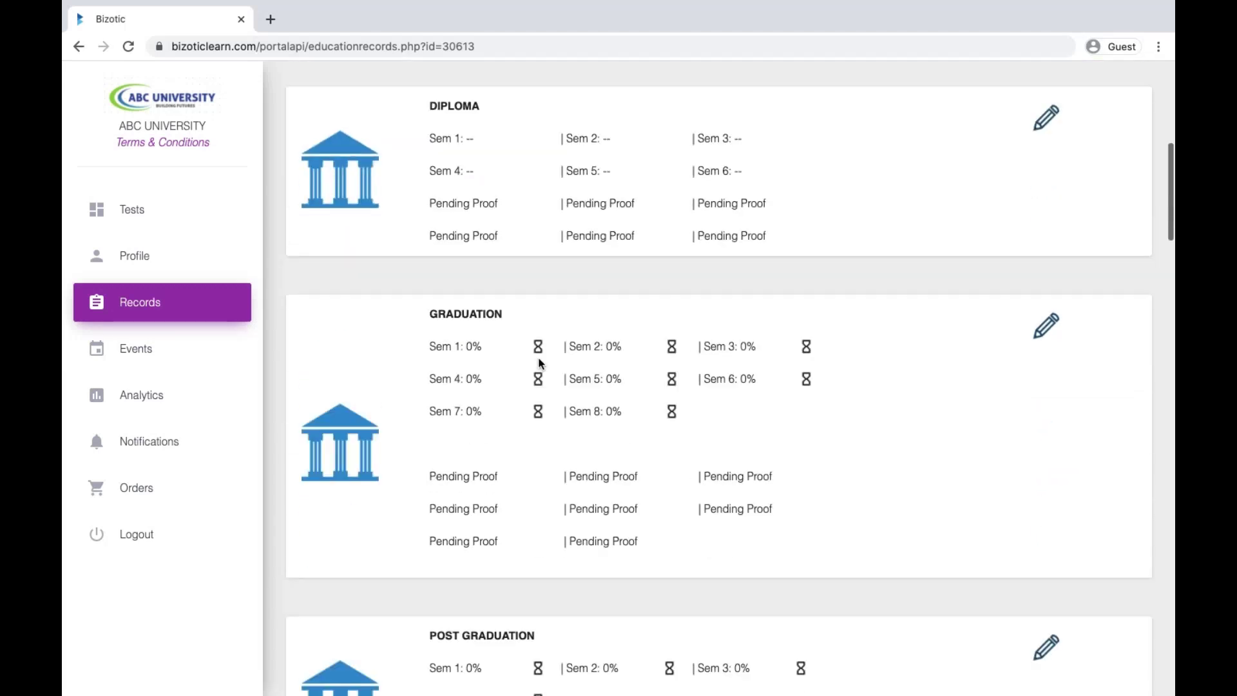
scroll(538, 363, down, 4)
scroll(538, 364, down, 3)
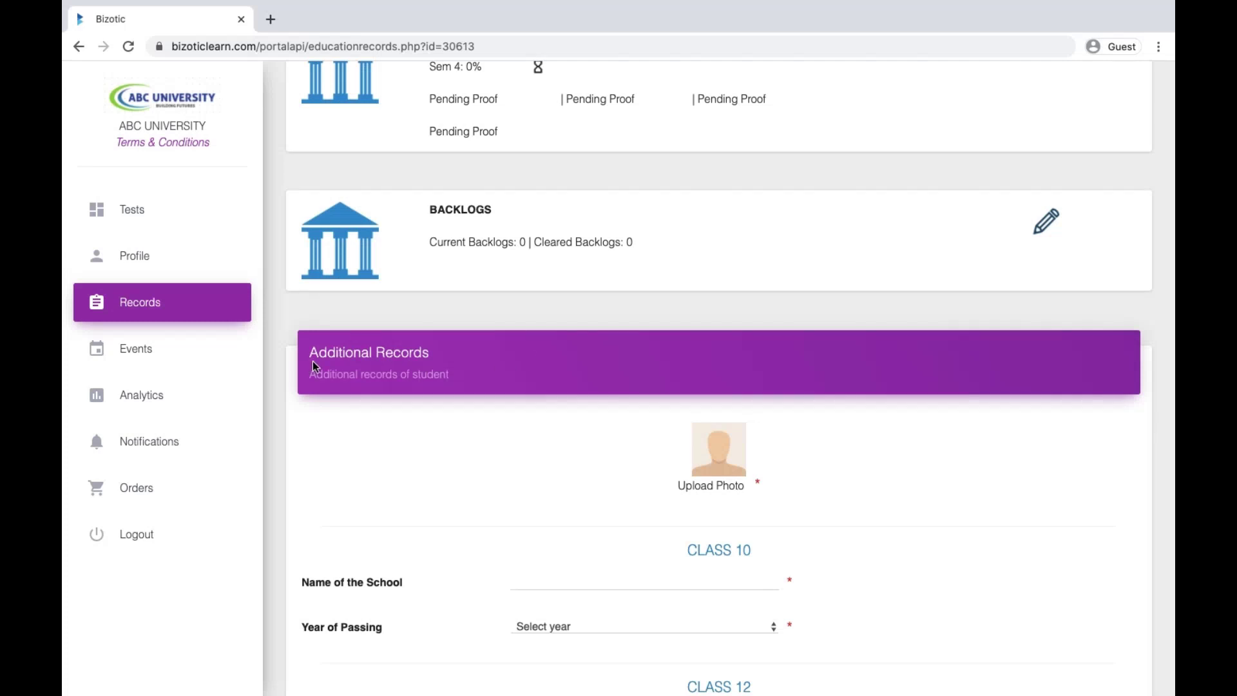
scroll(453, 380, down, 1)
scroll(452, 379, down, 10)
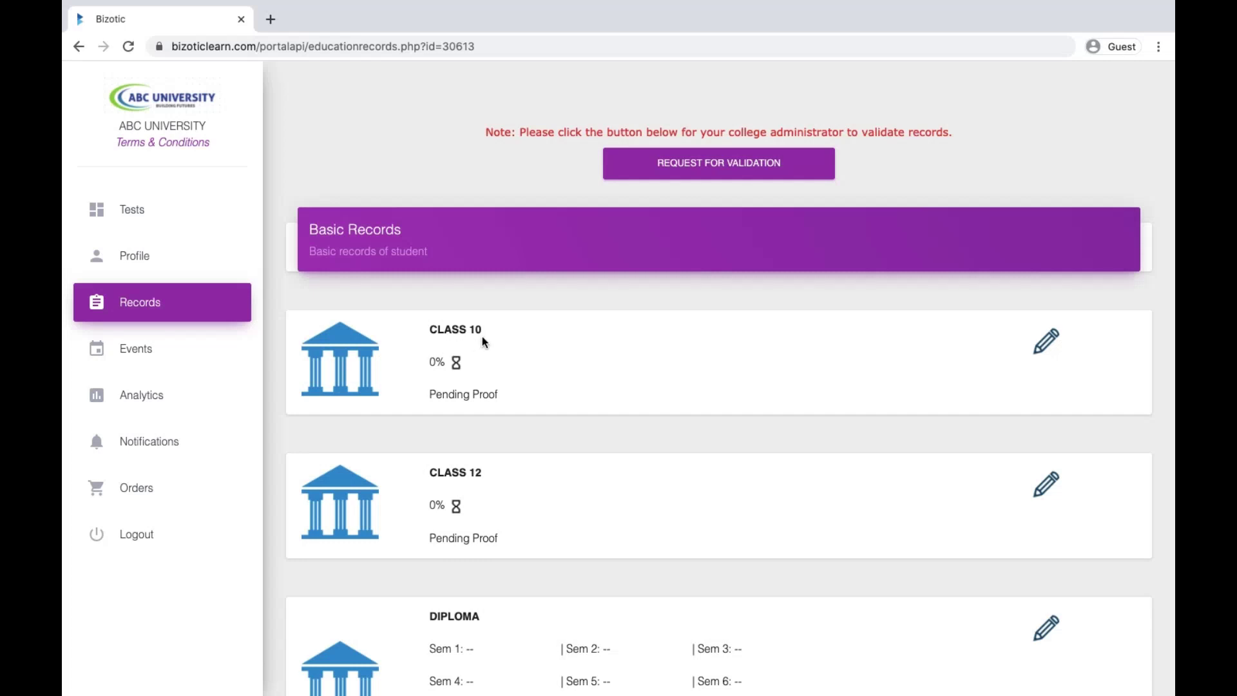
Edit the Class 10 record with STATE board KSEEB, briefly trying CGPA as score type
click(1041, 348)
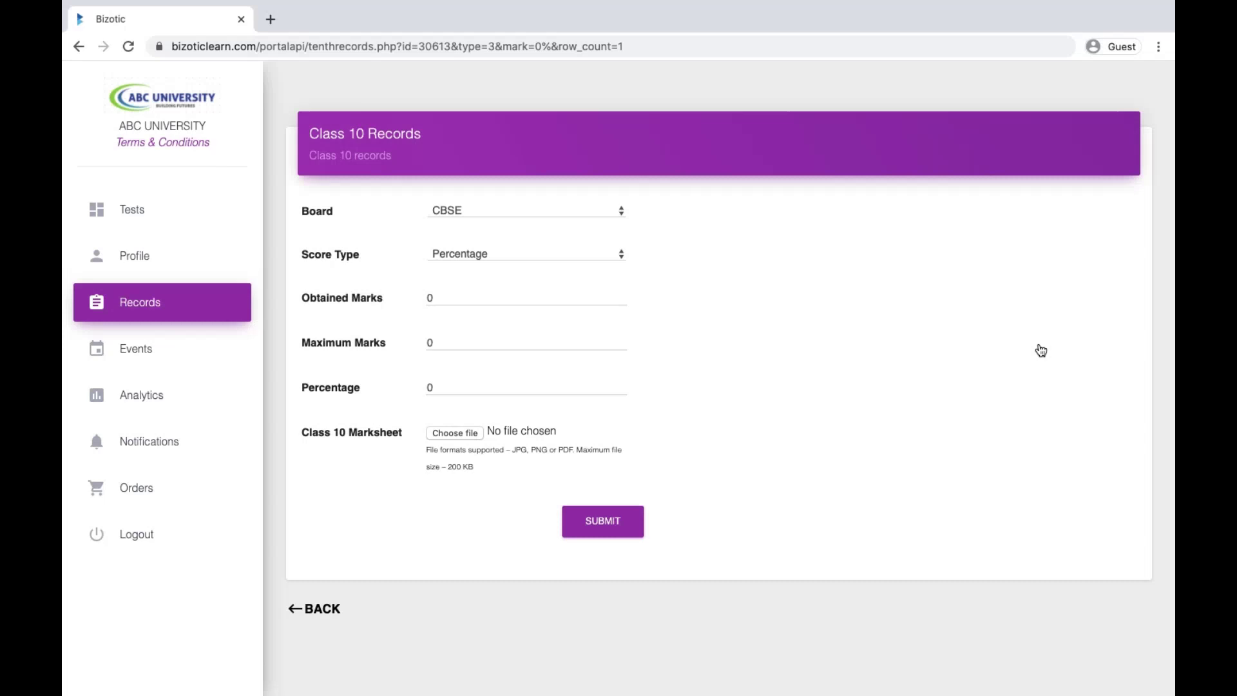
click(444, 209)
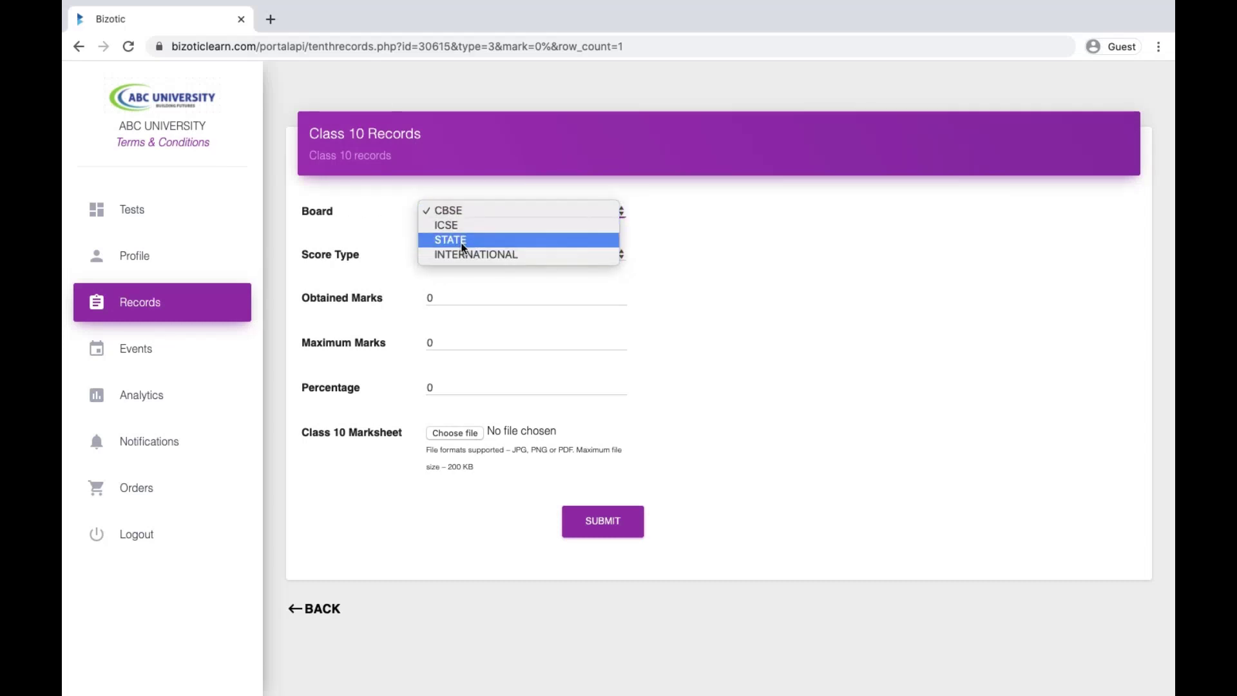
click(460, 240)
text(KSEEB)
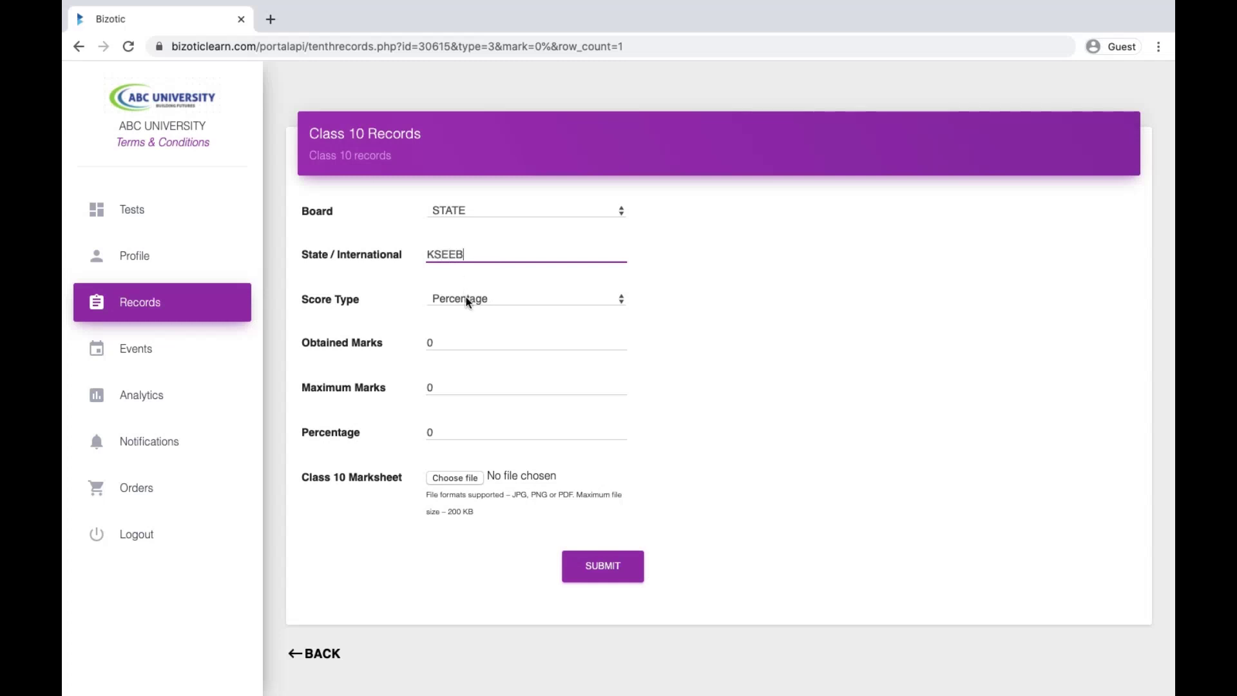
click(465, 297)
click(453, 345)
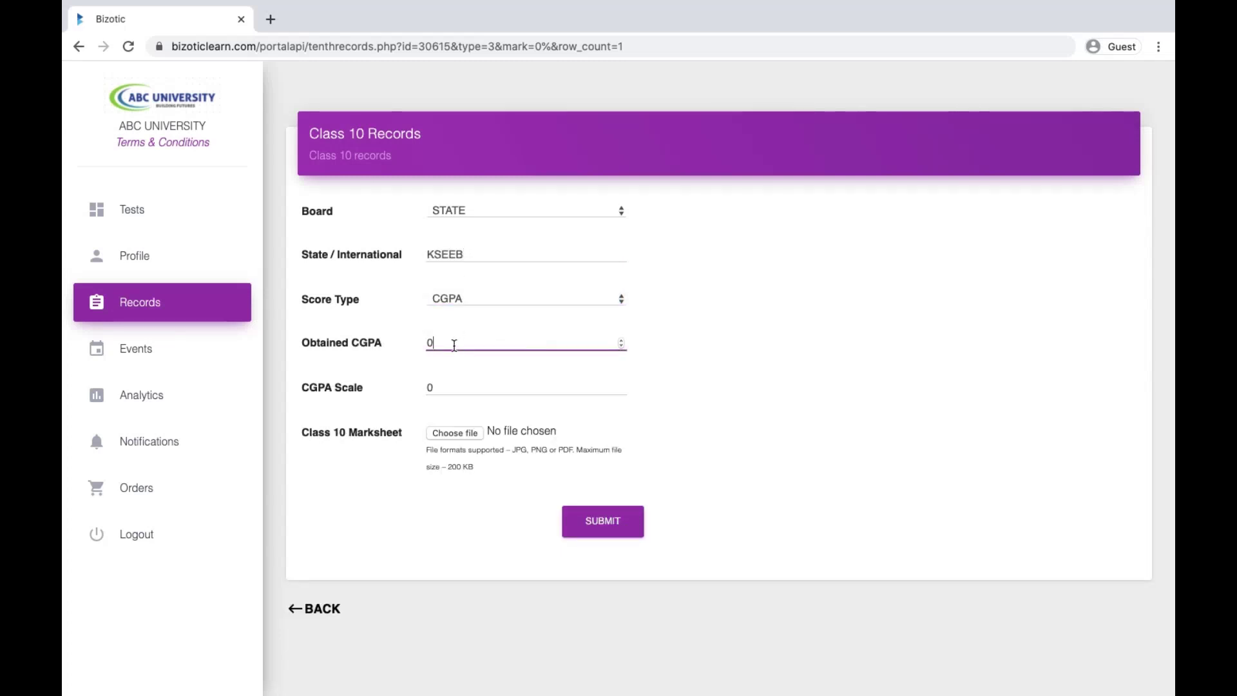
key(BackSpace)
text(8.3)
key(Tab)
text(10)
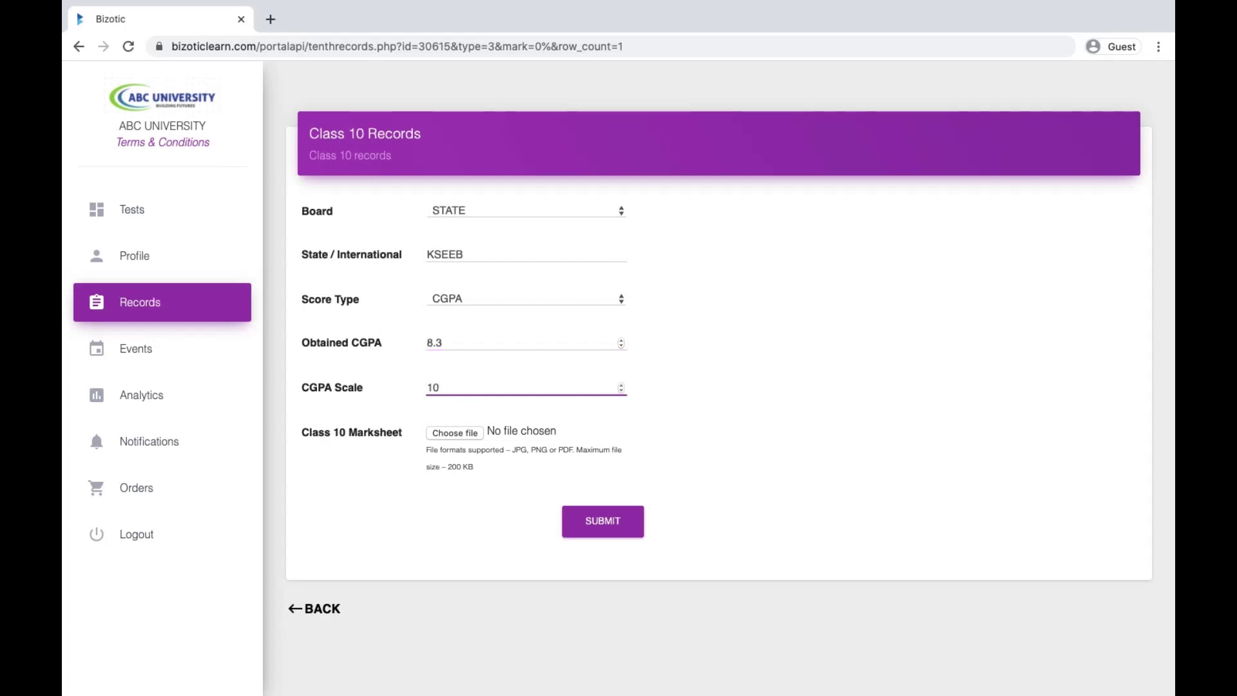
Enter 574 of 625 marks as Percentage, attach Class 10.jpeg and submit the record
click(471, 295)
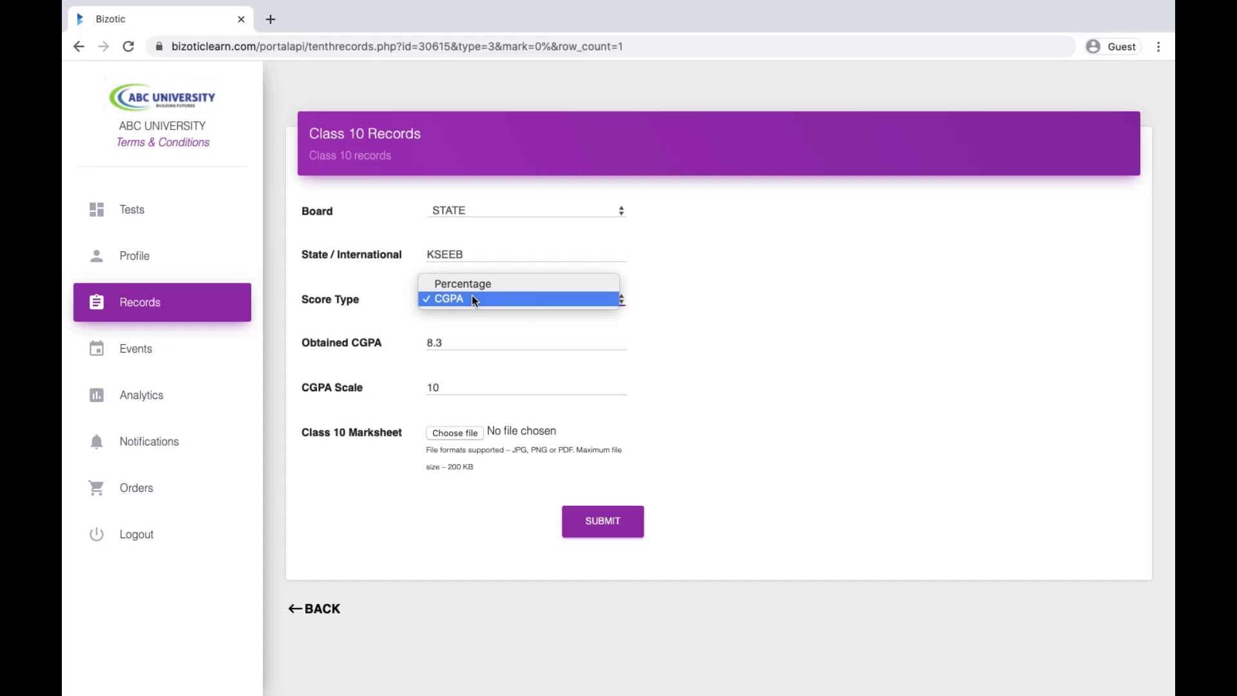
click(468, 282)
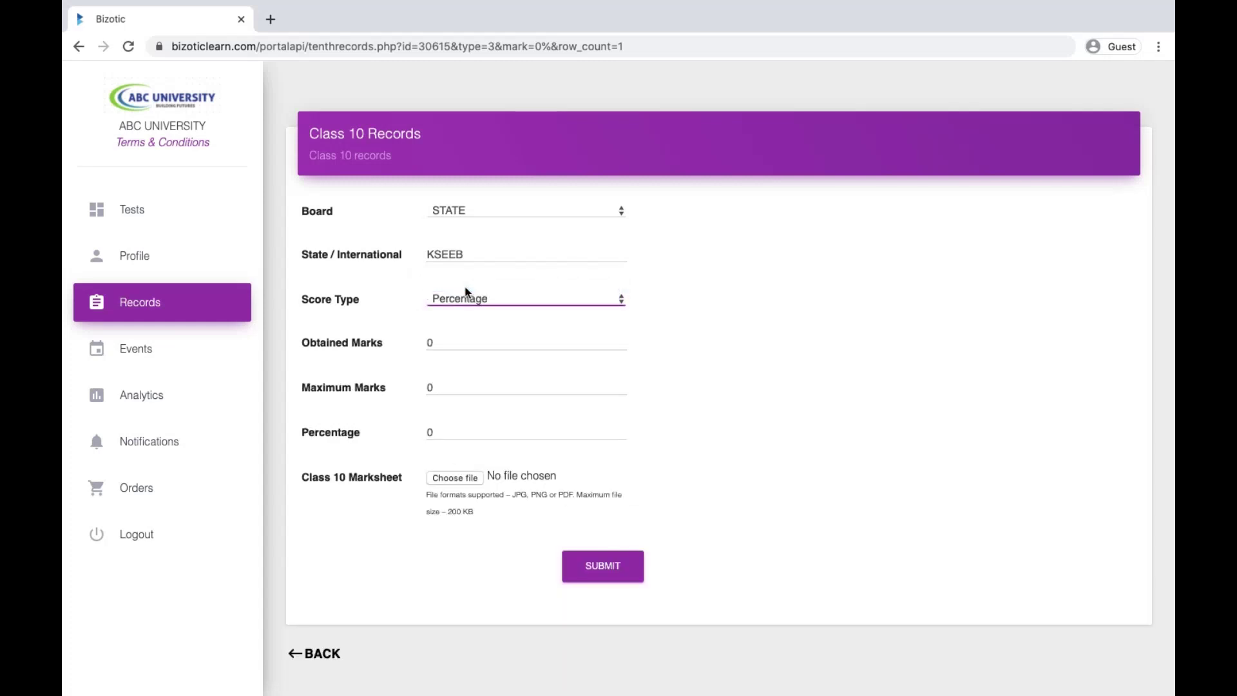
click(447, 342)
key(BackSpace)
text(574)
key(Tab)
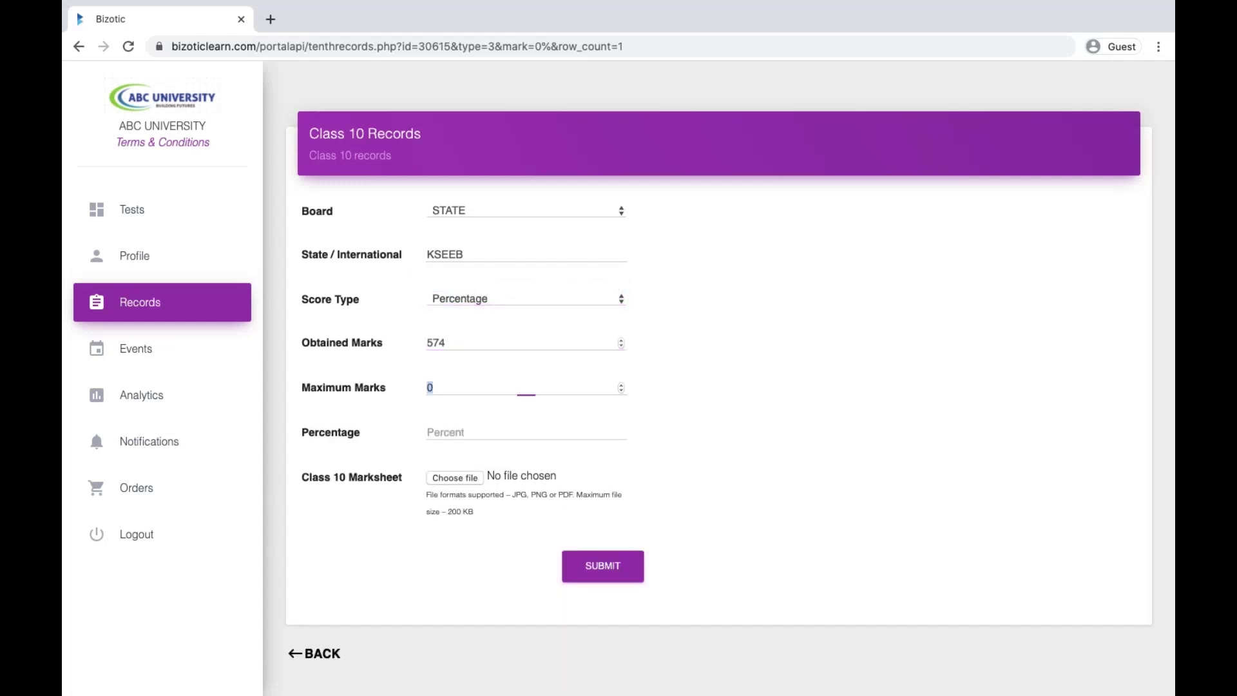
text(625)
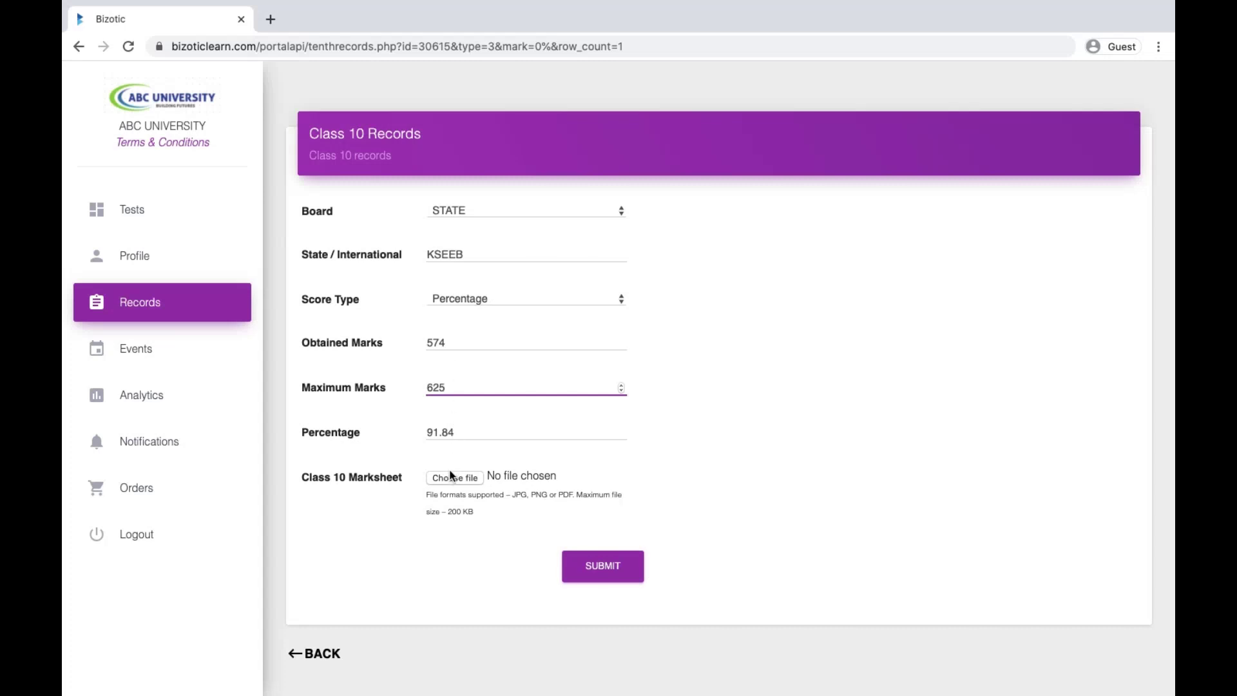
click(455, 479)
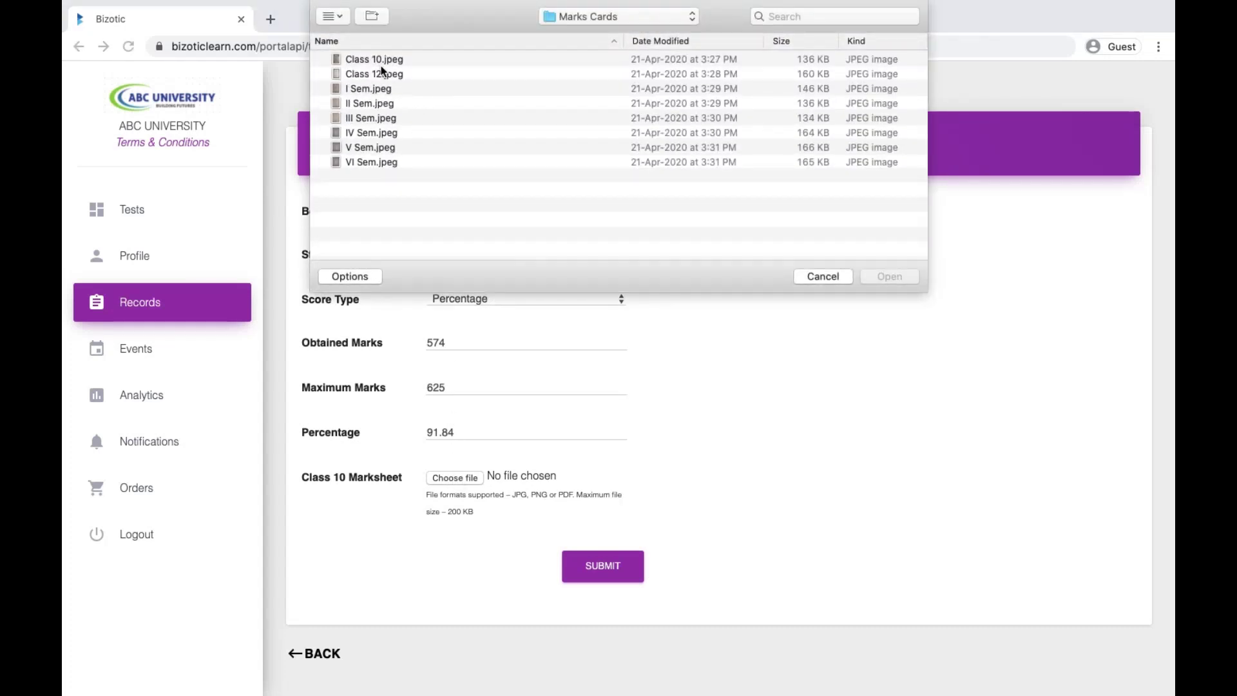
double_click(380, 63)
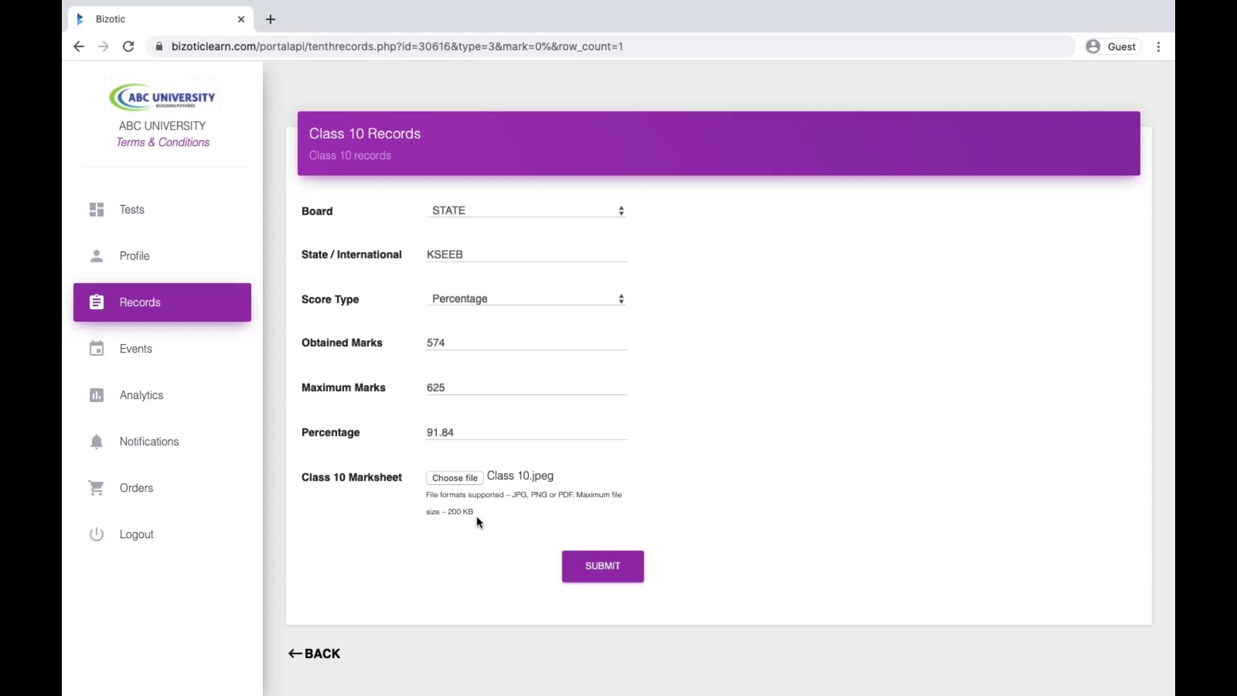
click(594, 570)
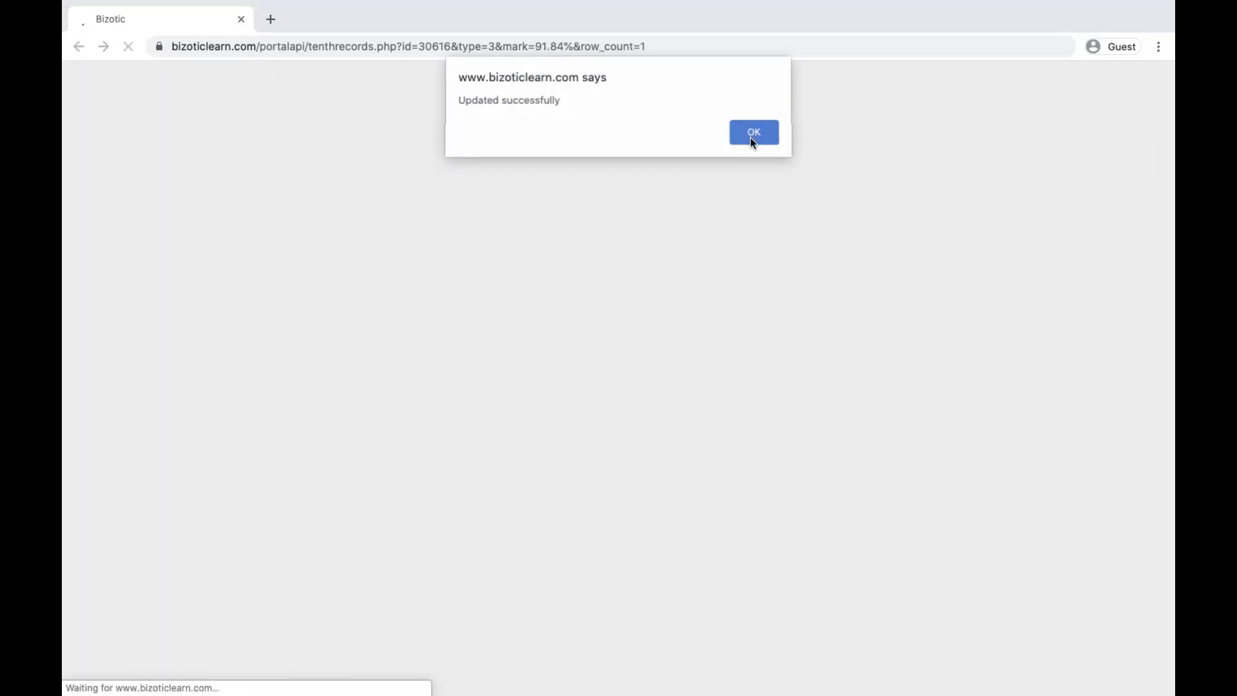
Edit the Class 12 record with STATE board KARNATAKA PU BOARD and Percentage score type
click(749, 135)
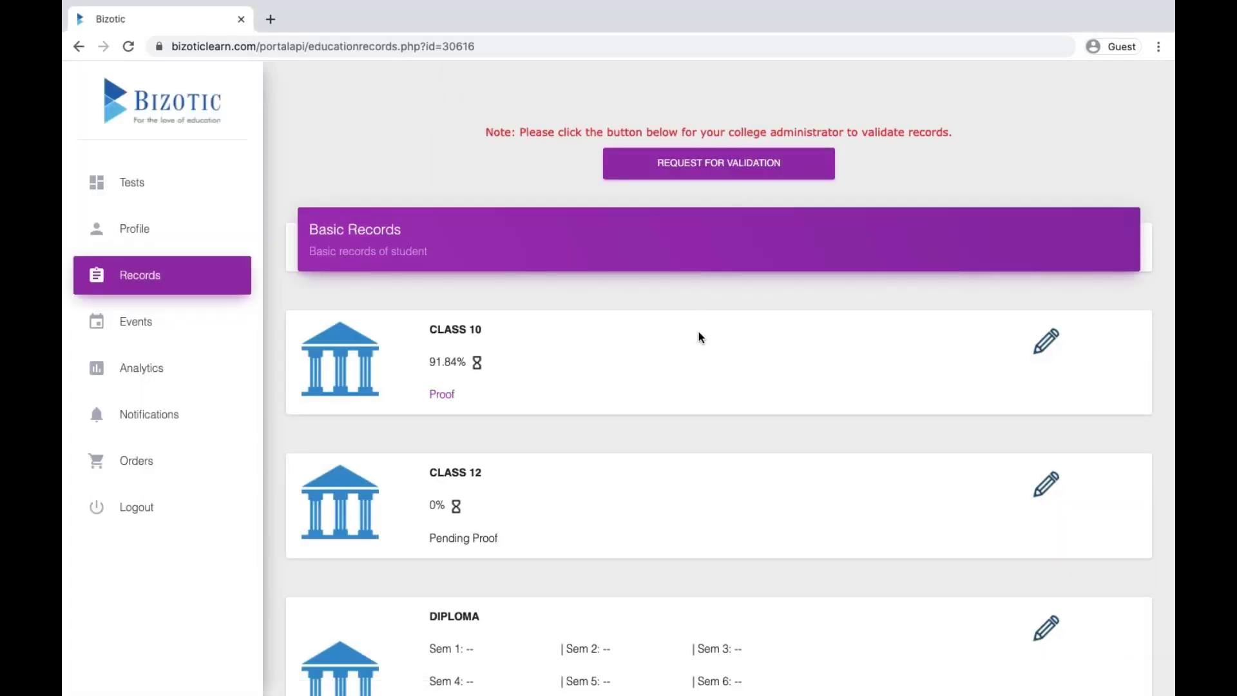
click(700, 450)
click(524, 207)
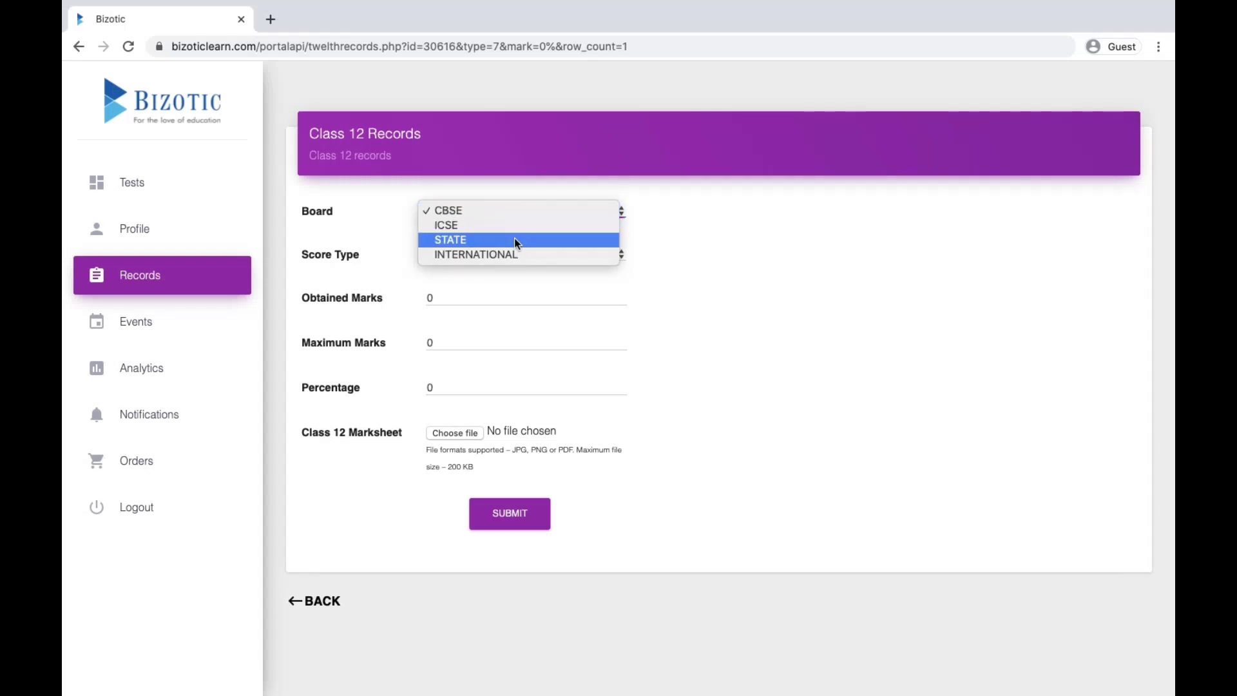
click(513, 239)
click(494, 253)
text(KARNATAKA PU BOARD)
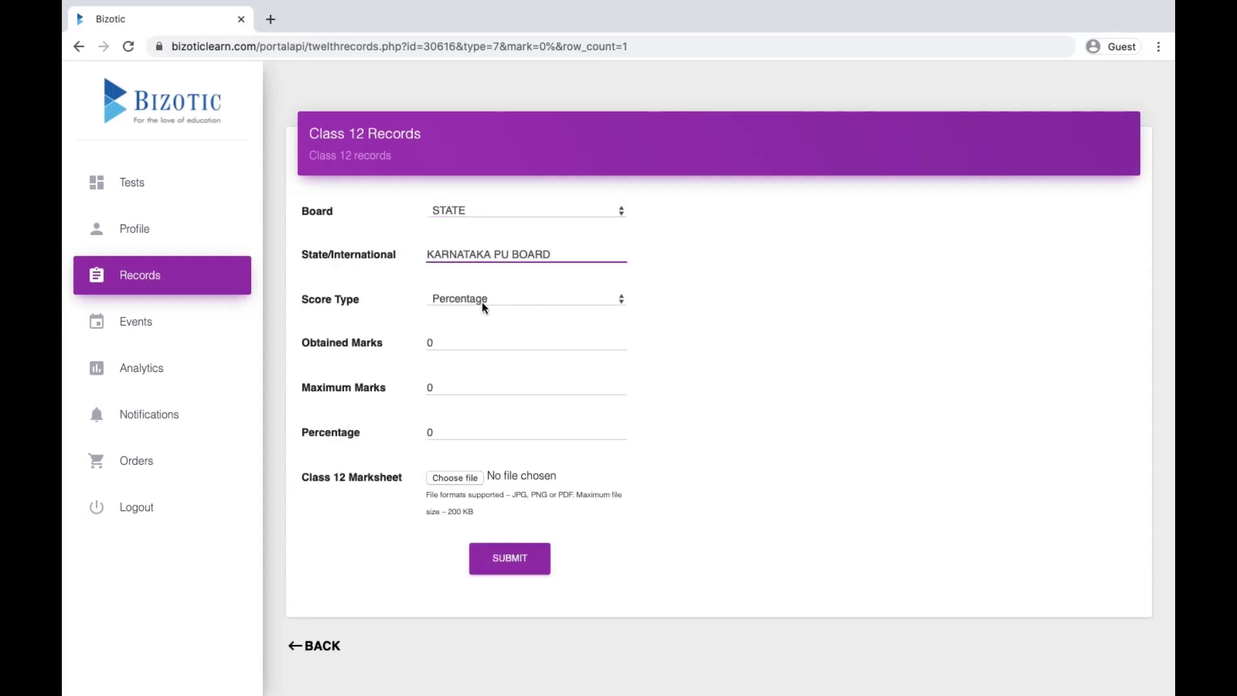
click(483, 303)
click(483, 303)
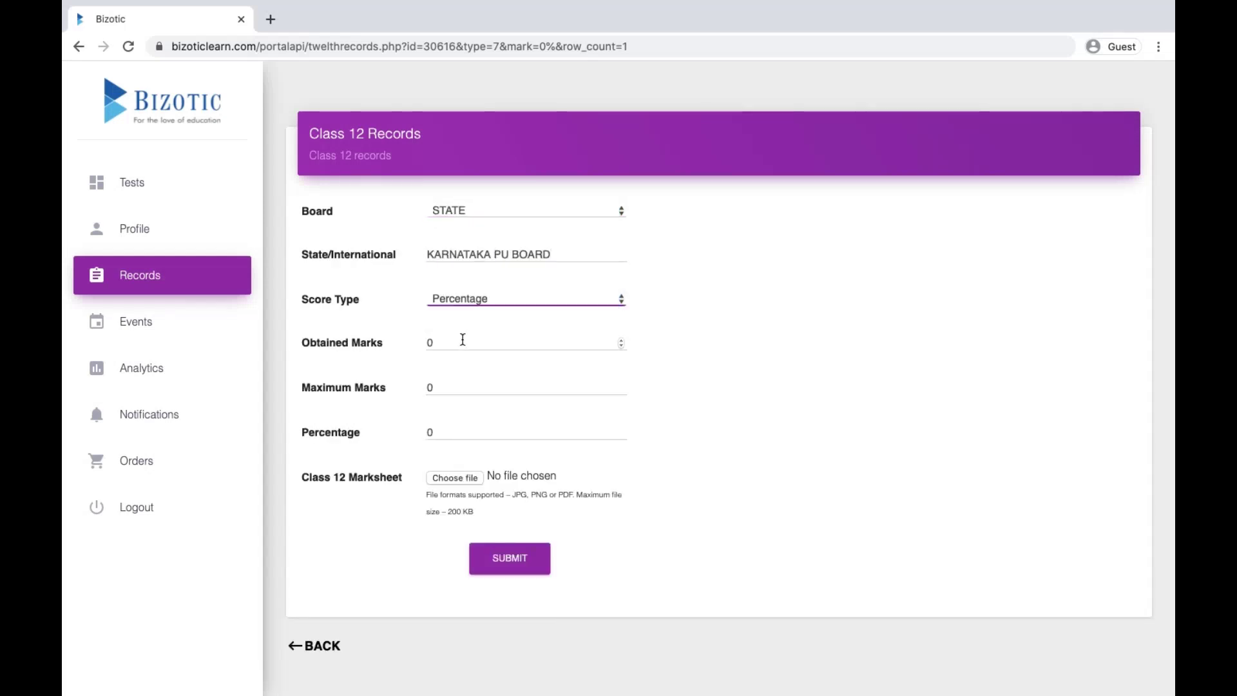
Enter 543 of 600 marks, attach Class 12.jpeg and submit the Class 12 record
click(461, 340)
key(BackSpace)
text(543)
key(Tab)
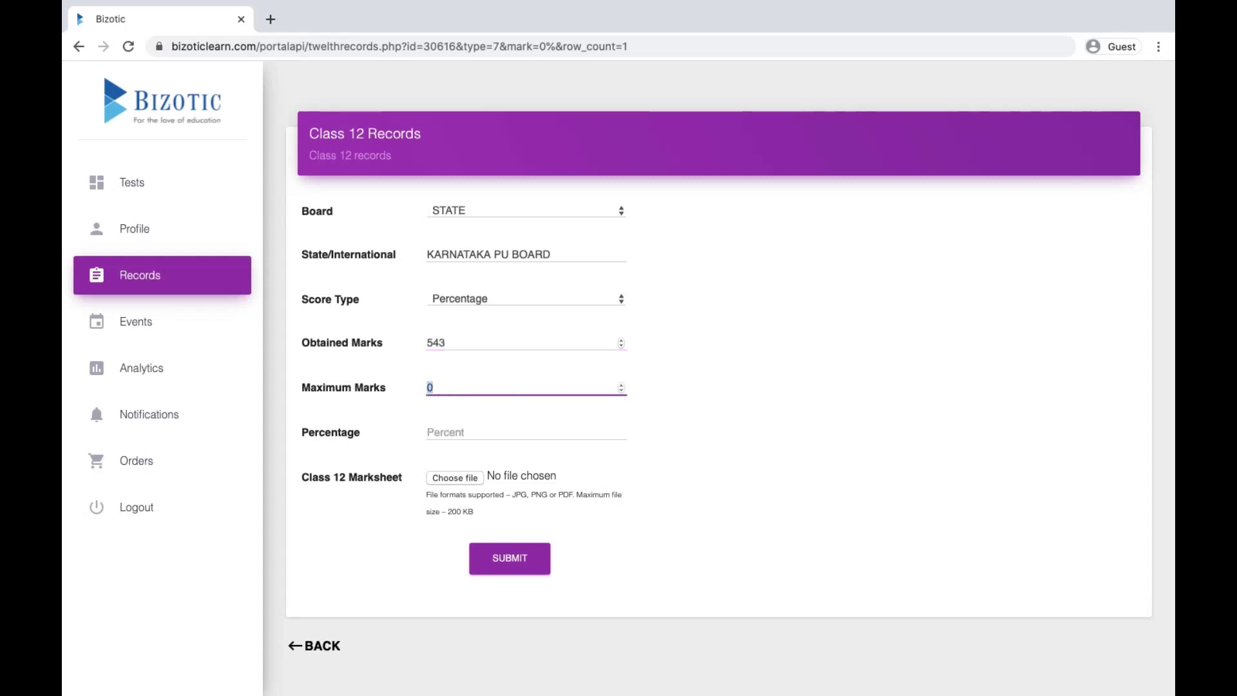
text(600)
click(455, 480)
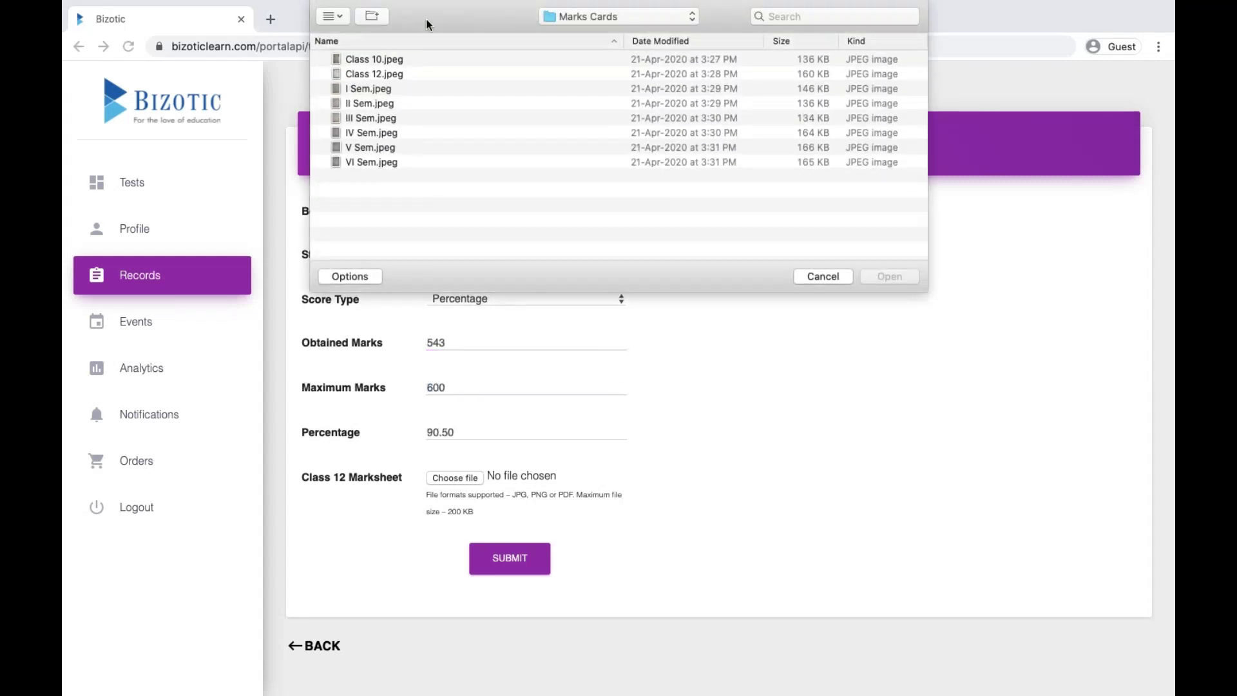
double_click(396, 74)
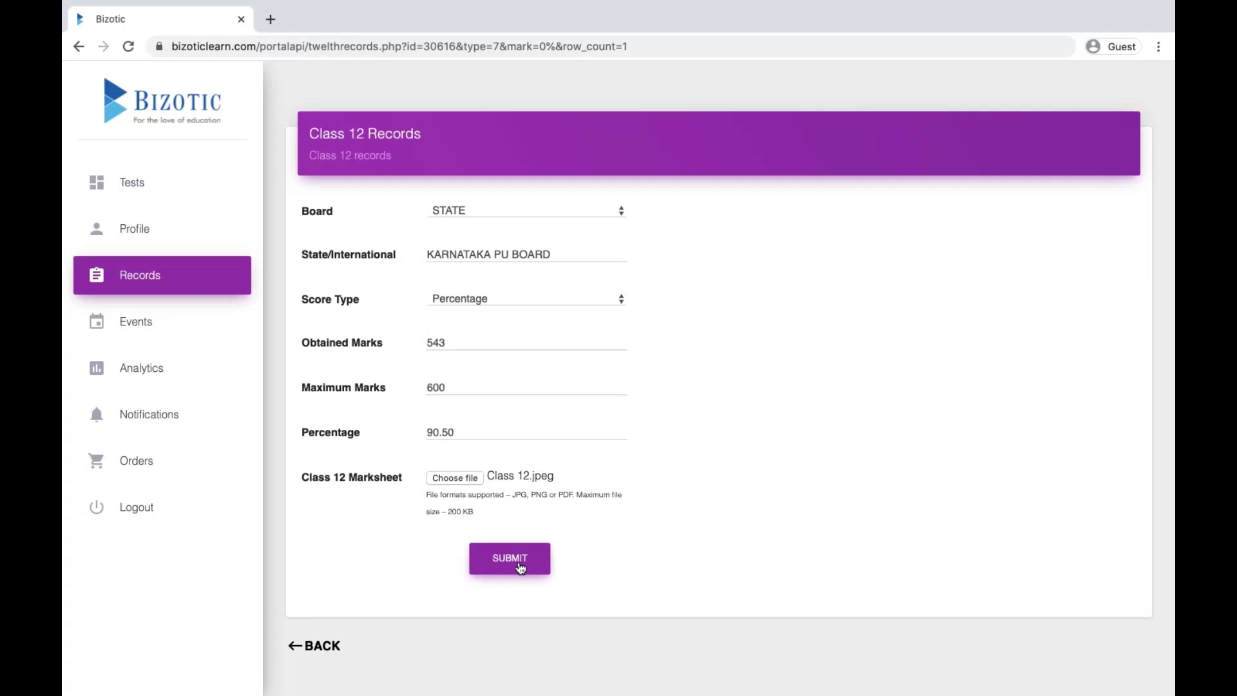
click(517, 565)
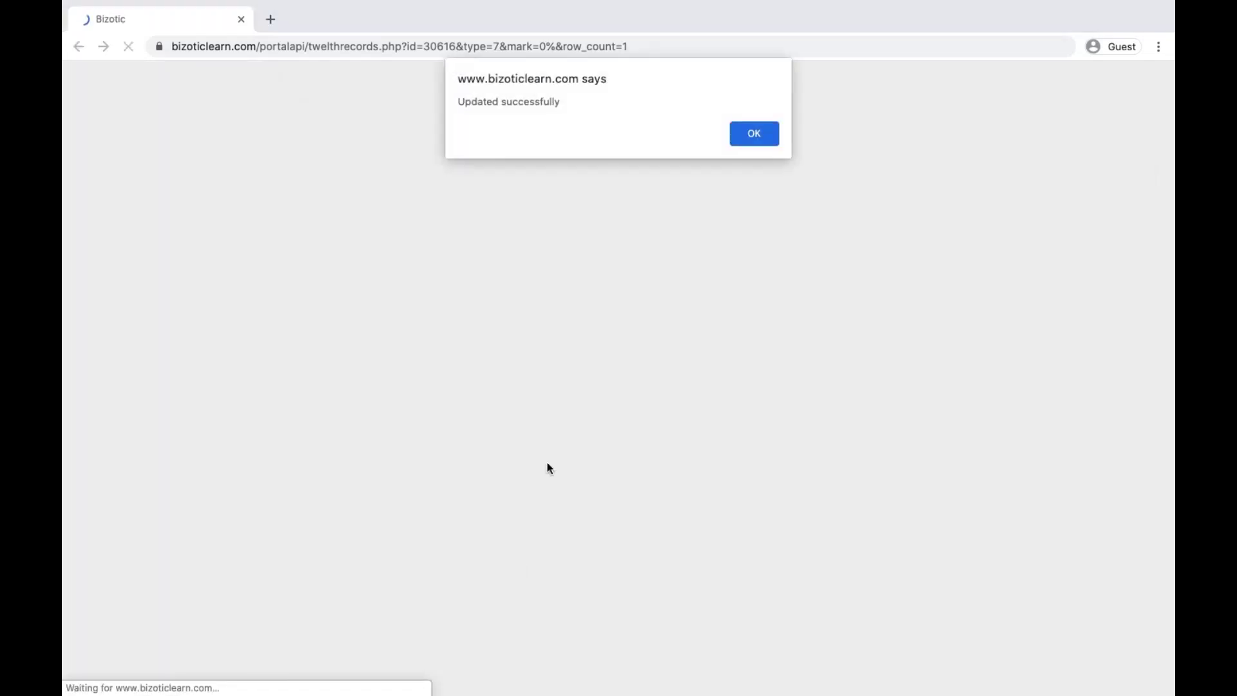
click(750, 135)
scroll(704, 392, down, 2)
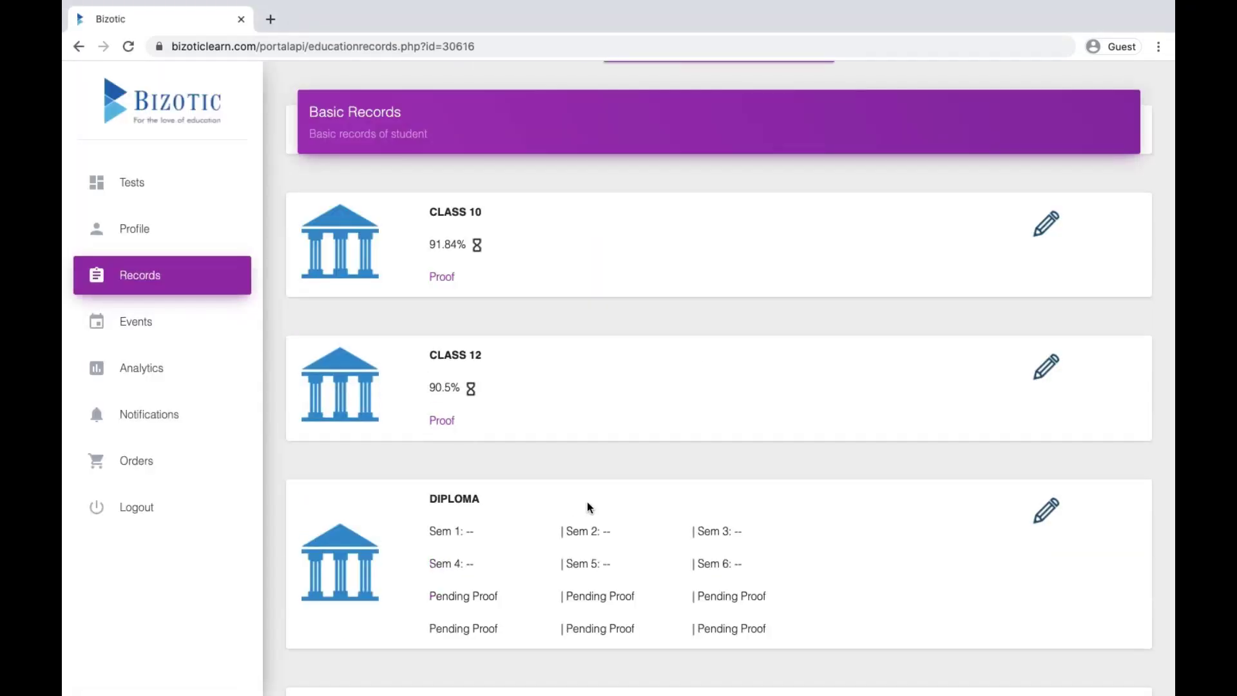
Edit the Diploma record as Computer Science and enter Semester 1 obtained and maximum marks
click(1047, 512)
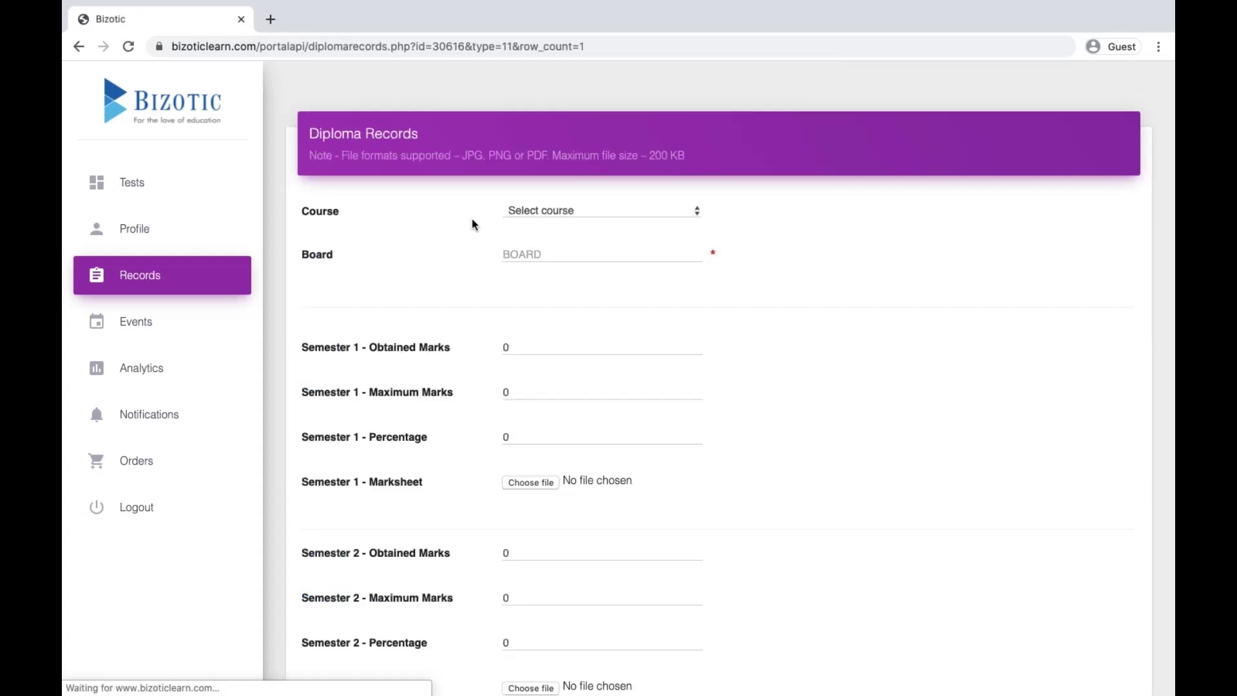
click(581, 220)
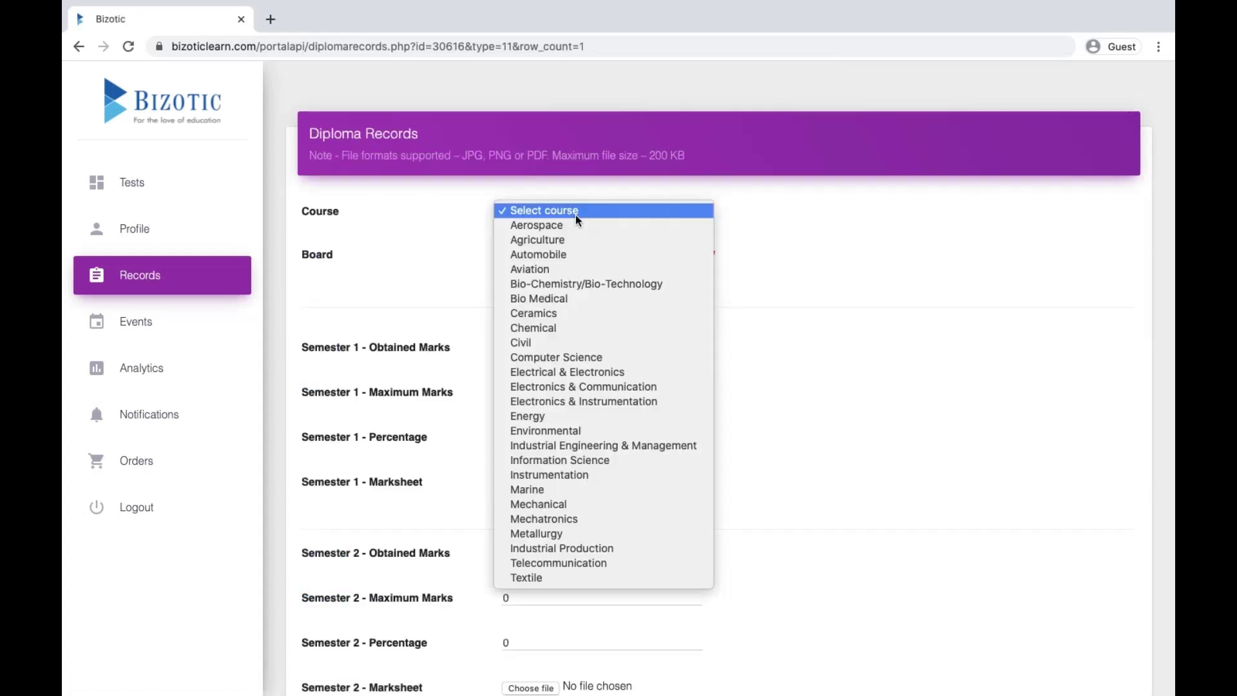
click(573, 354)
click(555, 255)
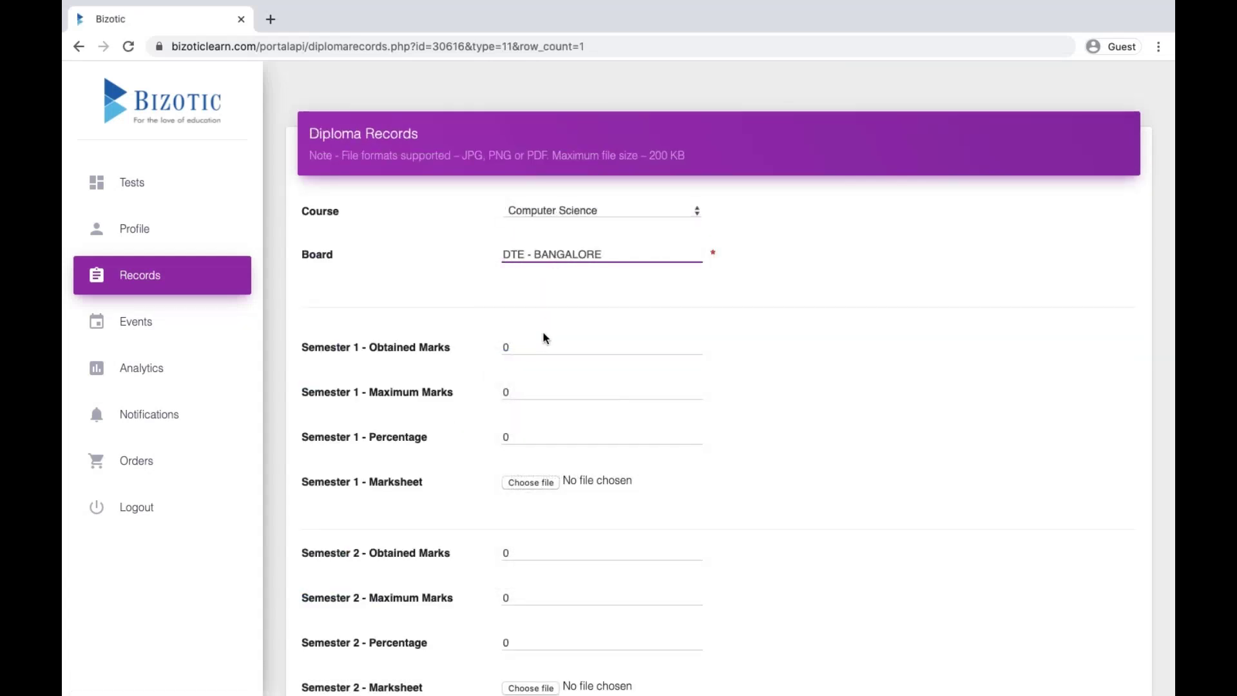
click(533, 349)
key(BackSpace)
text(732)
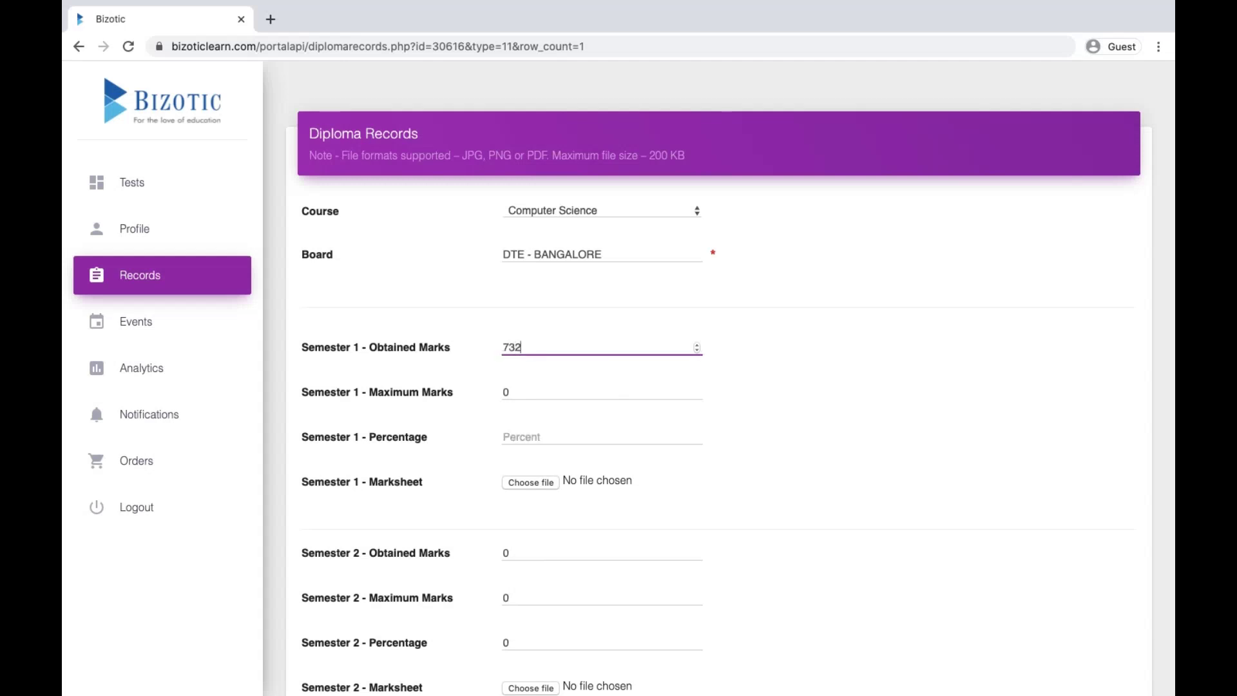
key(Tab)
text(875)
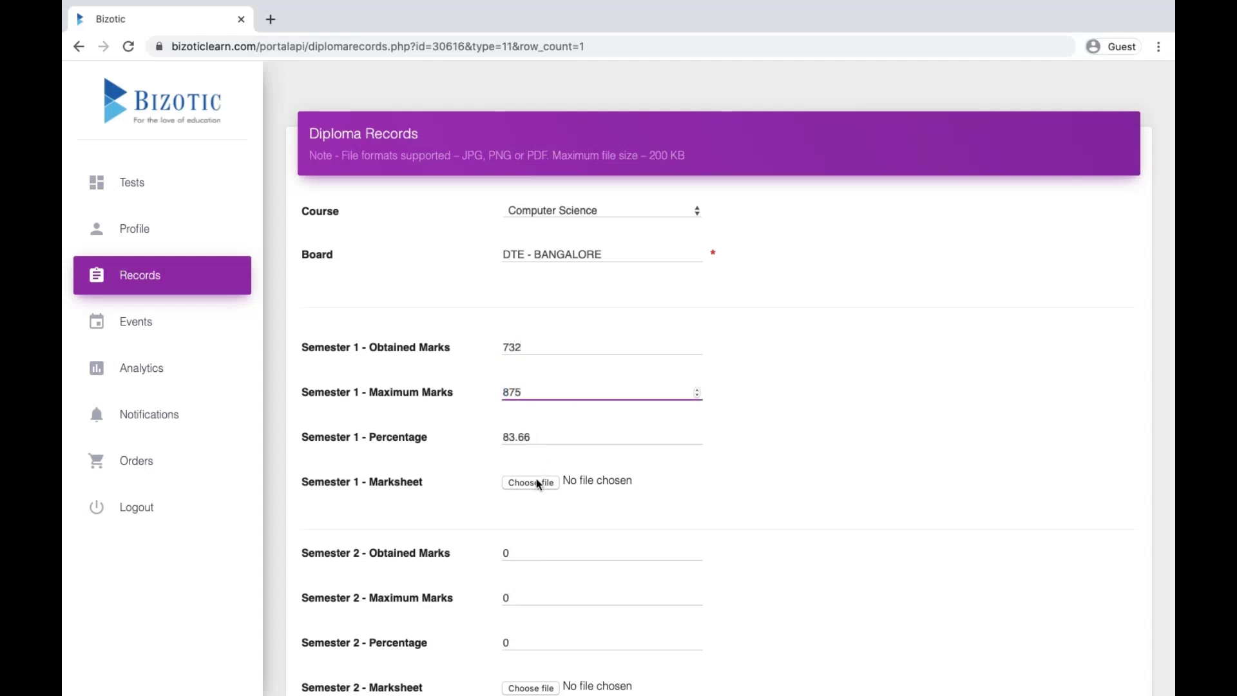
Attach Diploma.jpeg as the Semester 1 marksheet and submit the diploma record
click(537, 483)
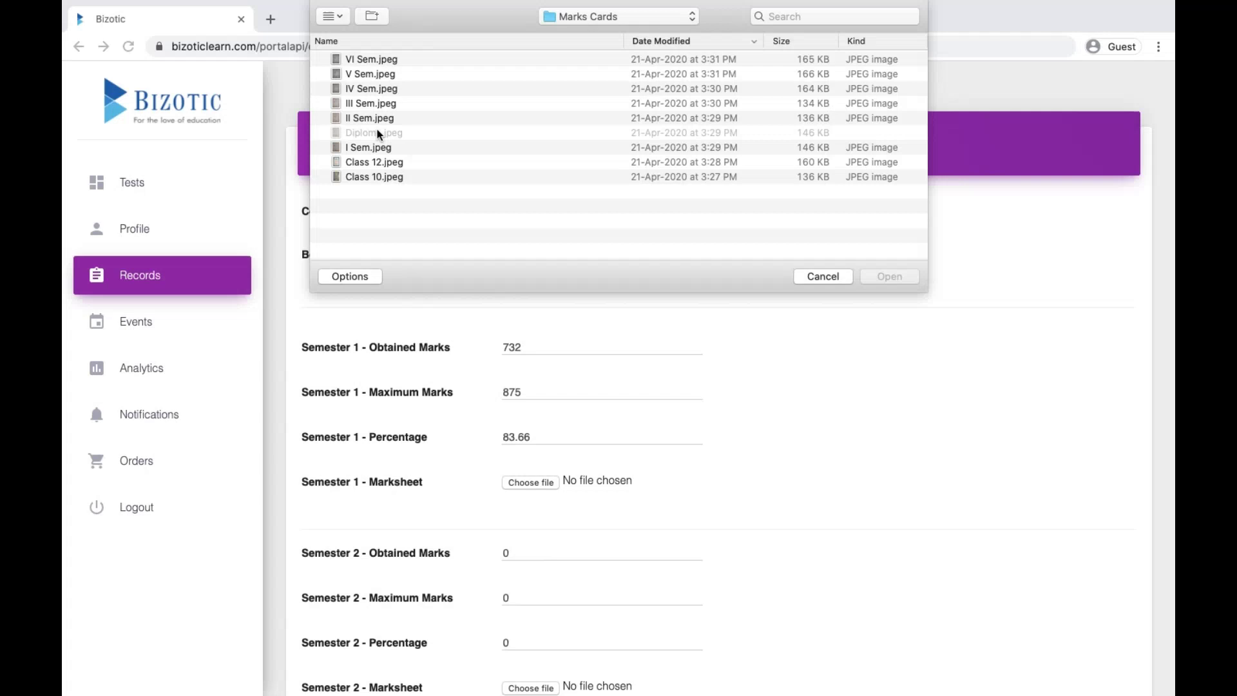
double_click(376, 132)
scroll(746, 431, down, 2)
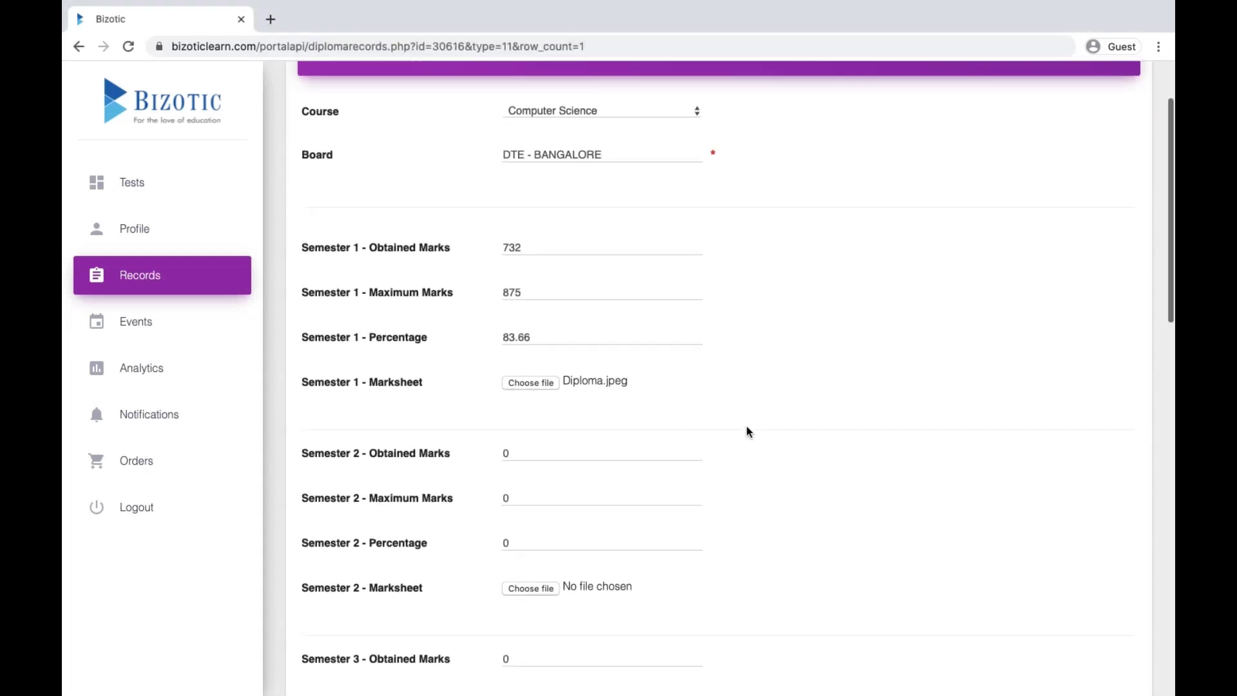
scroll(746, 431, down, 10)
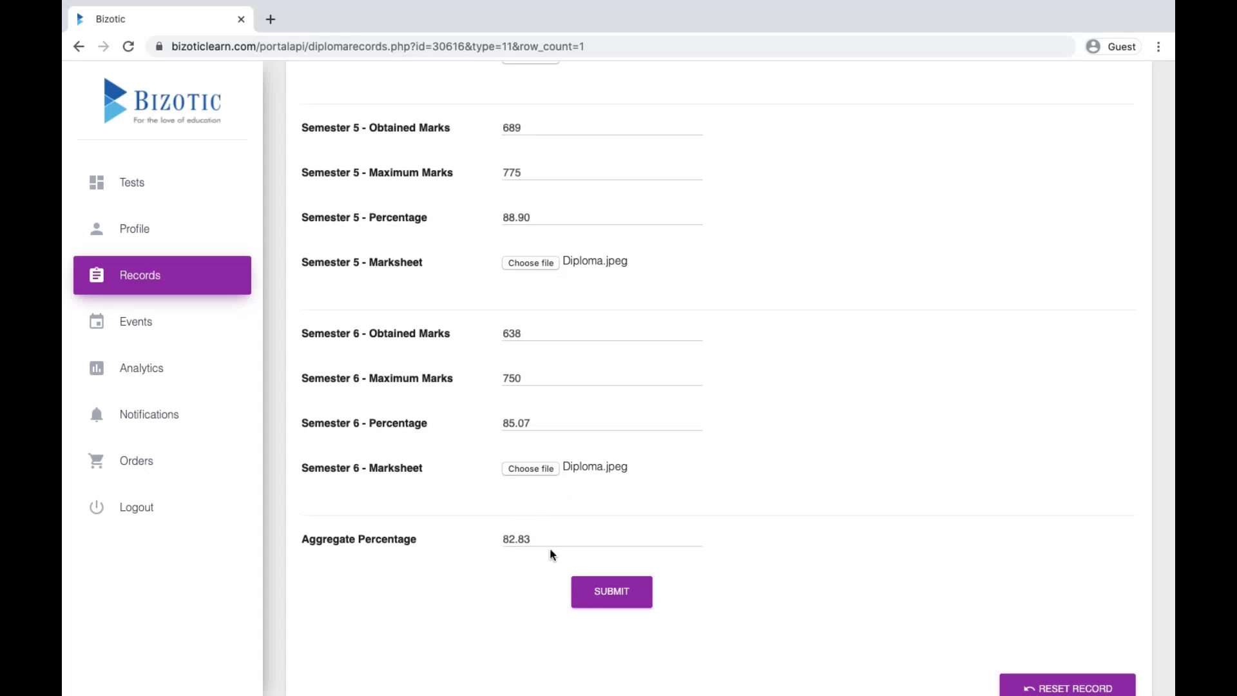
click(602, 591)
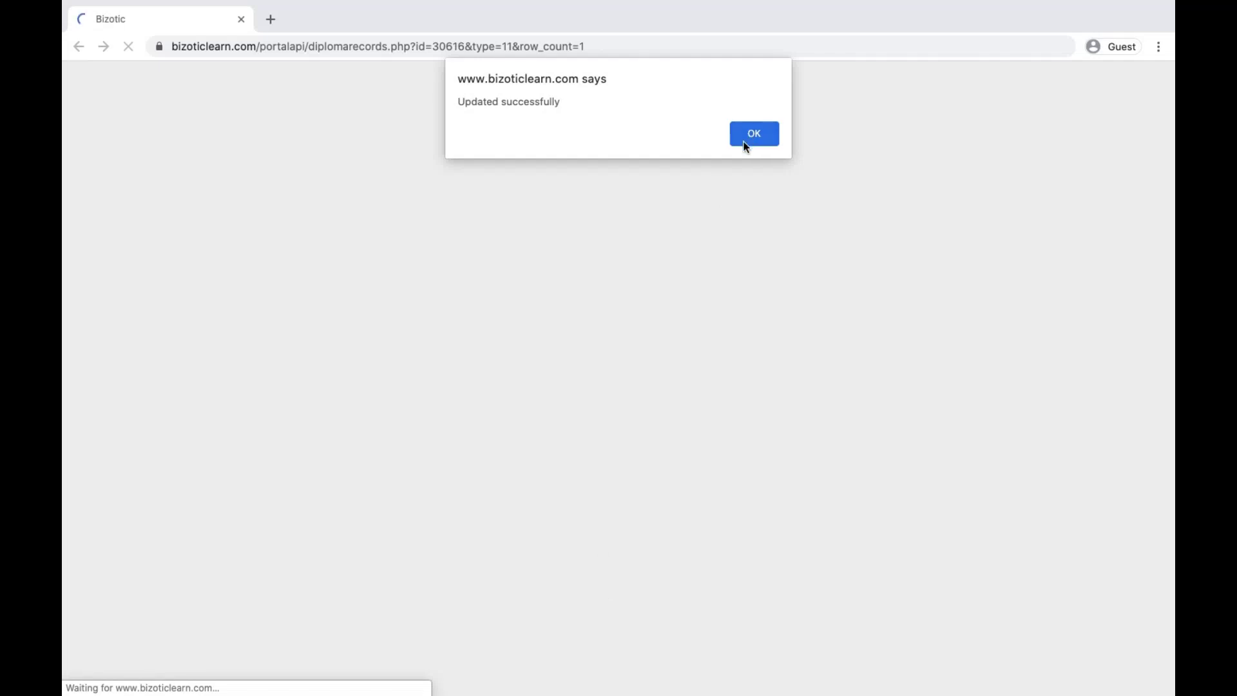
click(741, 140)
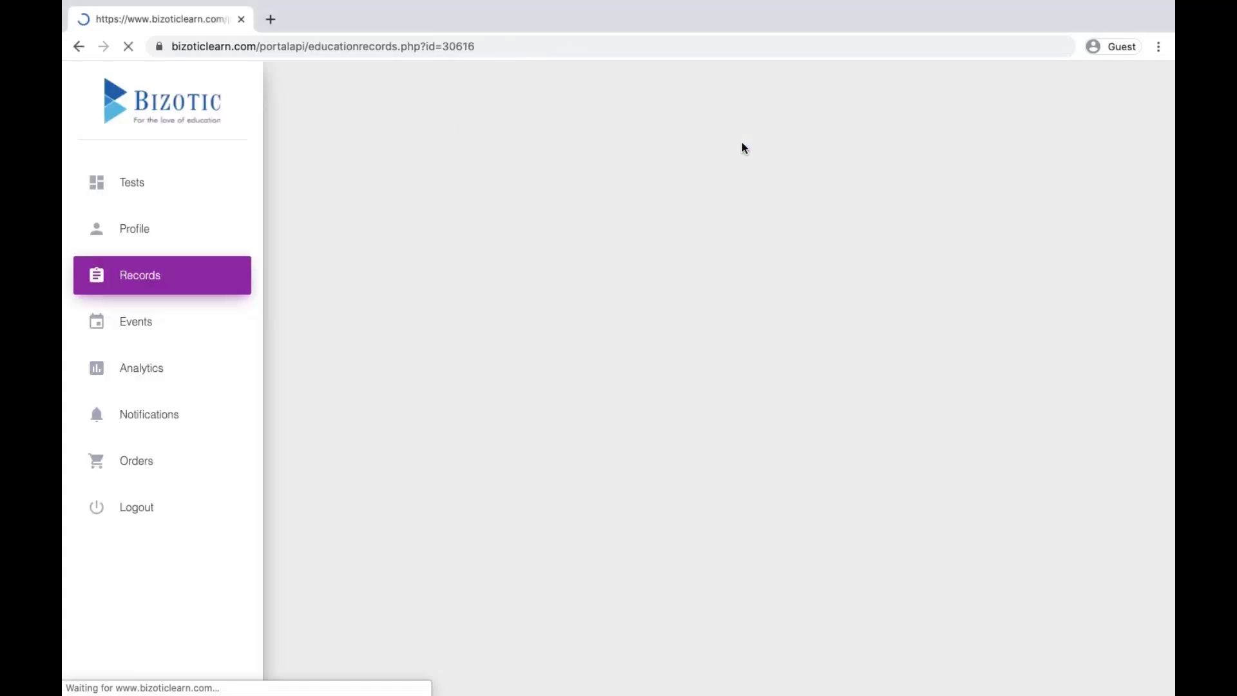
scroll(634, 376, down, 3)
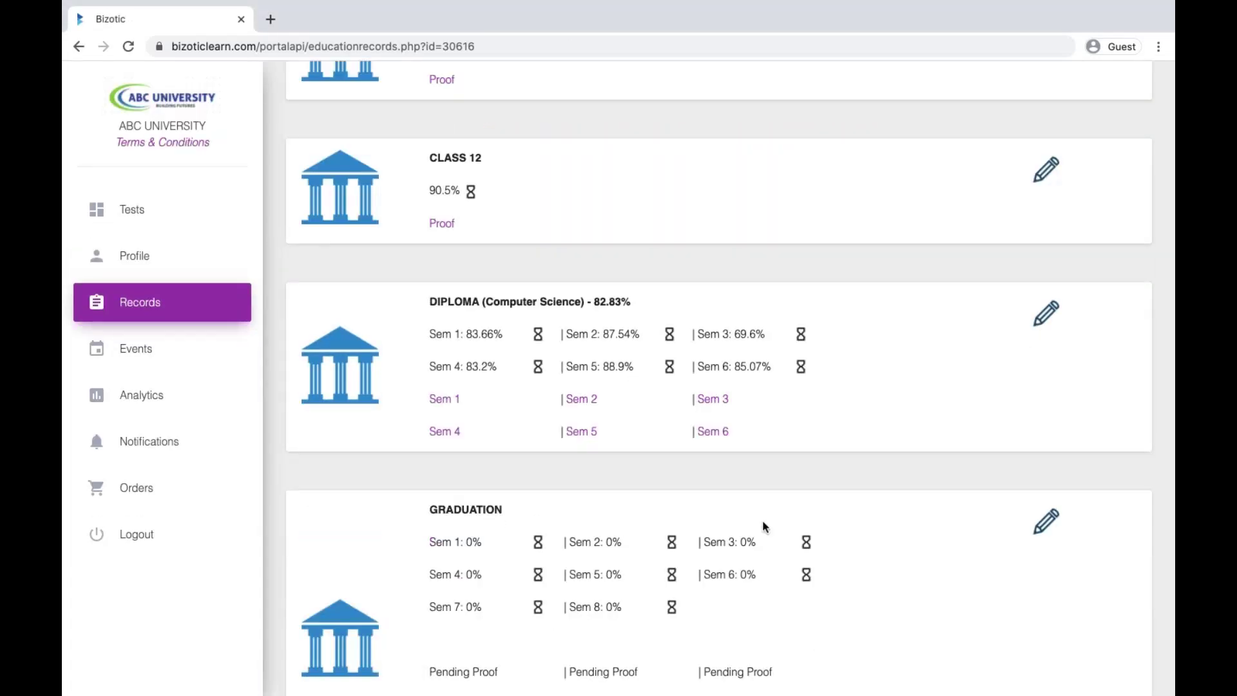
Edit the Graduation record as B.Tech / B.E. Computer Science in CGPA with Semester 6 CGPA and scale
click(1038, 535)
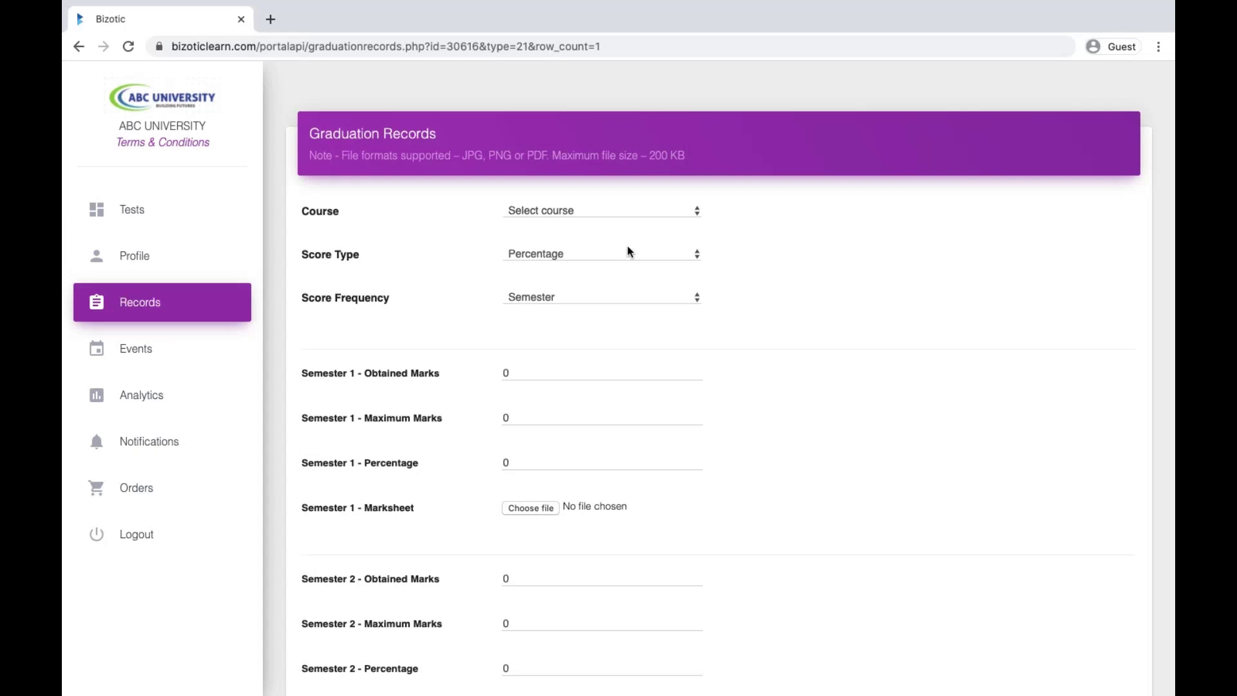
click(597, 217)
click(590, 338)
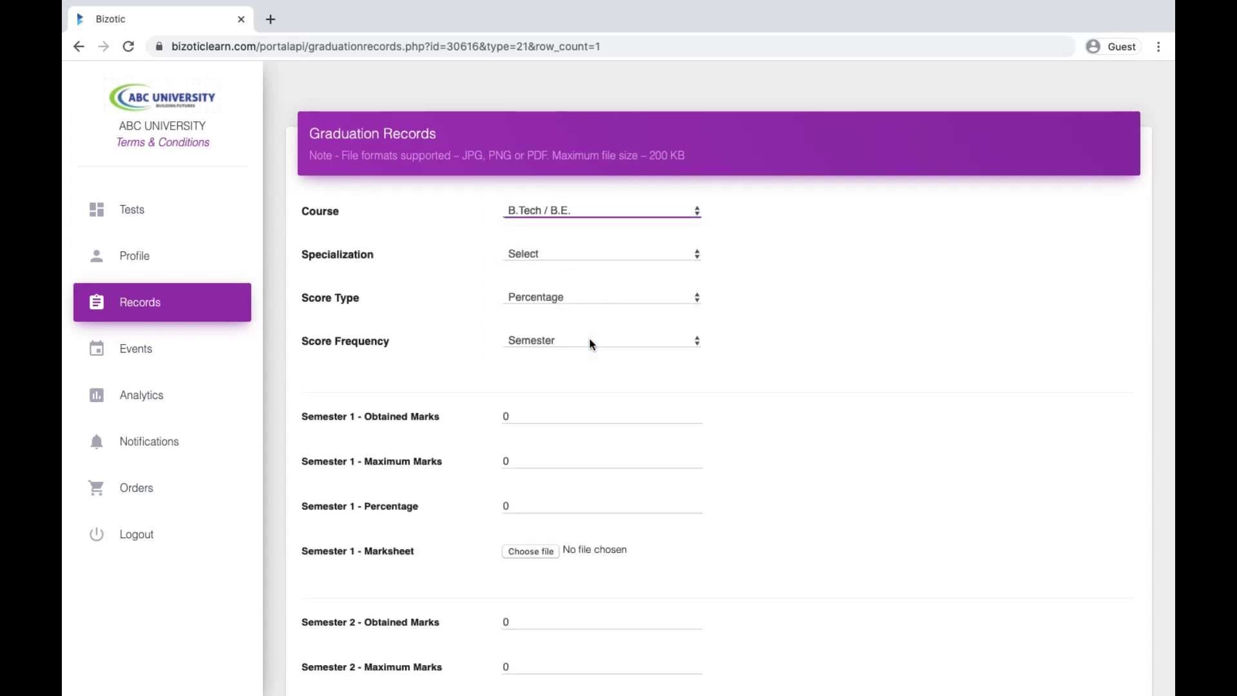
click(547, 251)
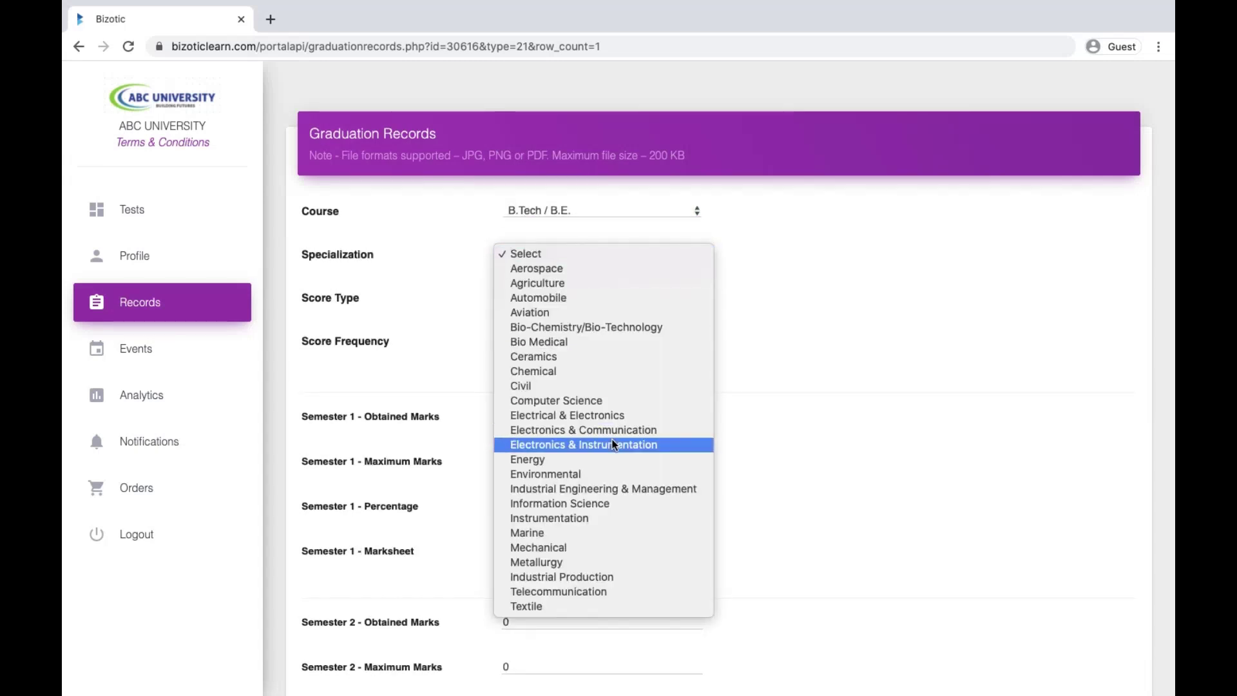
click(595, 403)
click(564, 305)
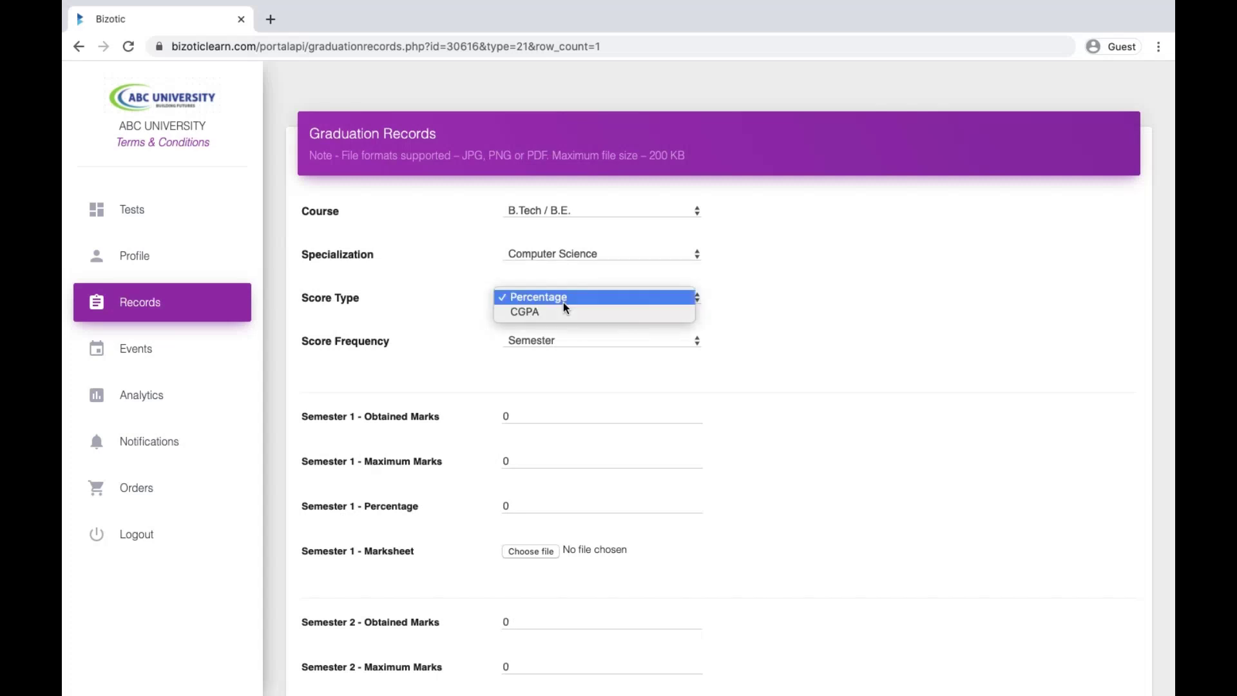
click(559, 313)
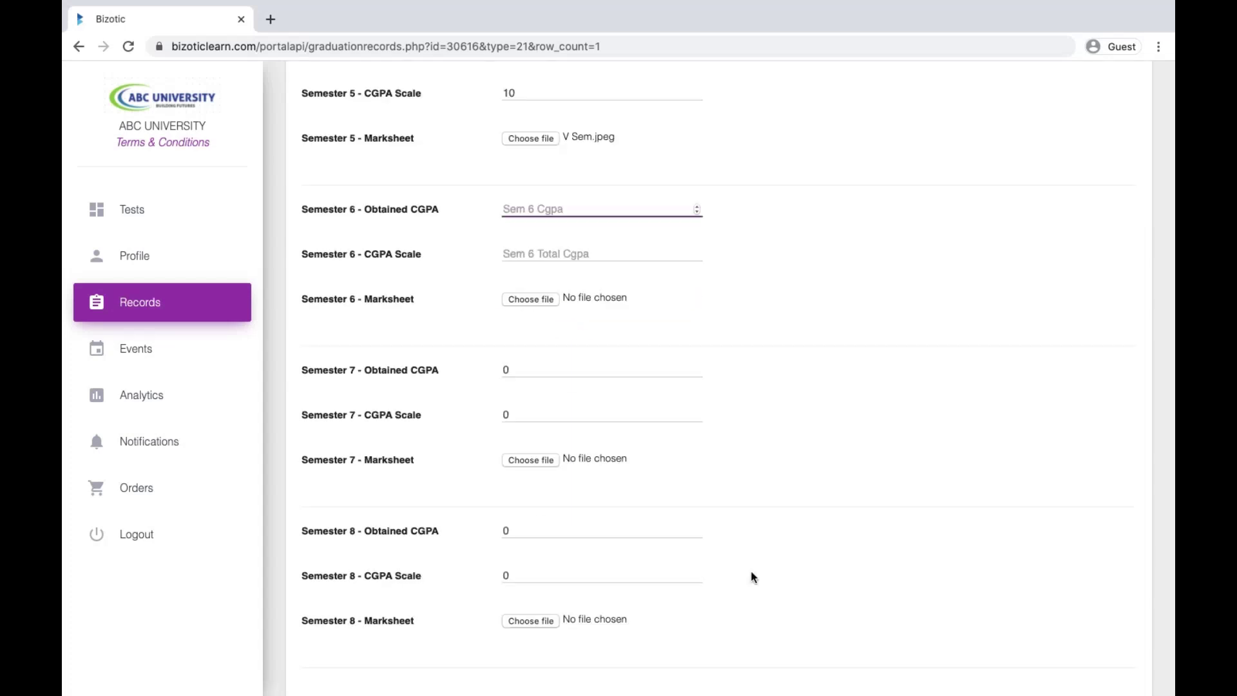
text(6.88)
key(Tab)
text(1)
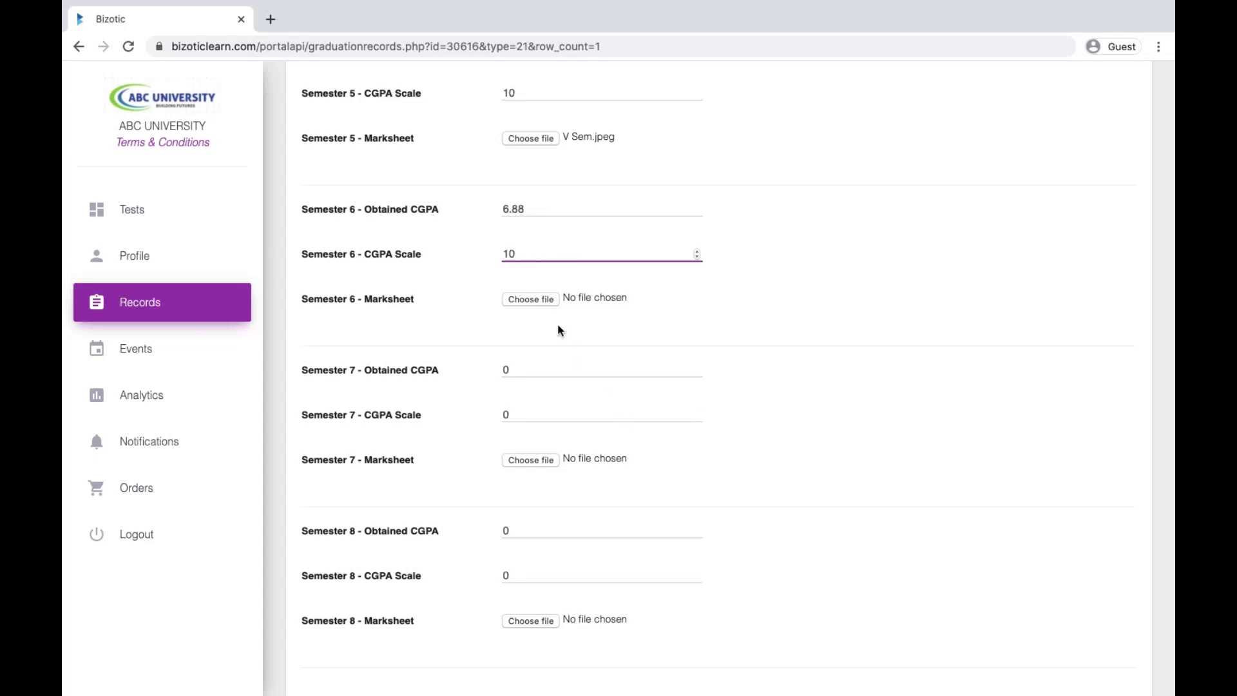
Attach VI Sem.jpeg as the Semester 6 marksheet and submit the graduation record
click(541, 299)
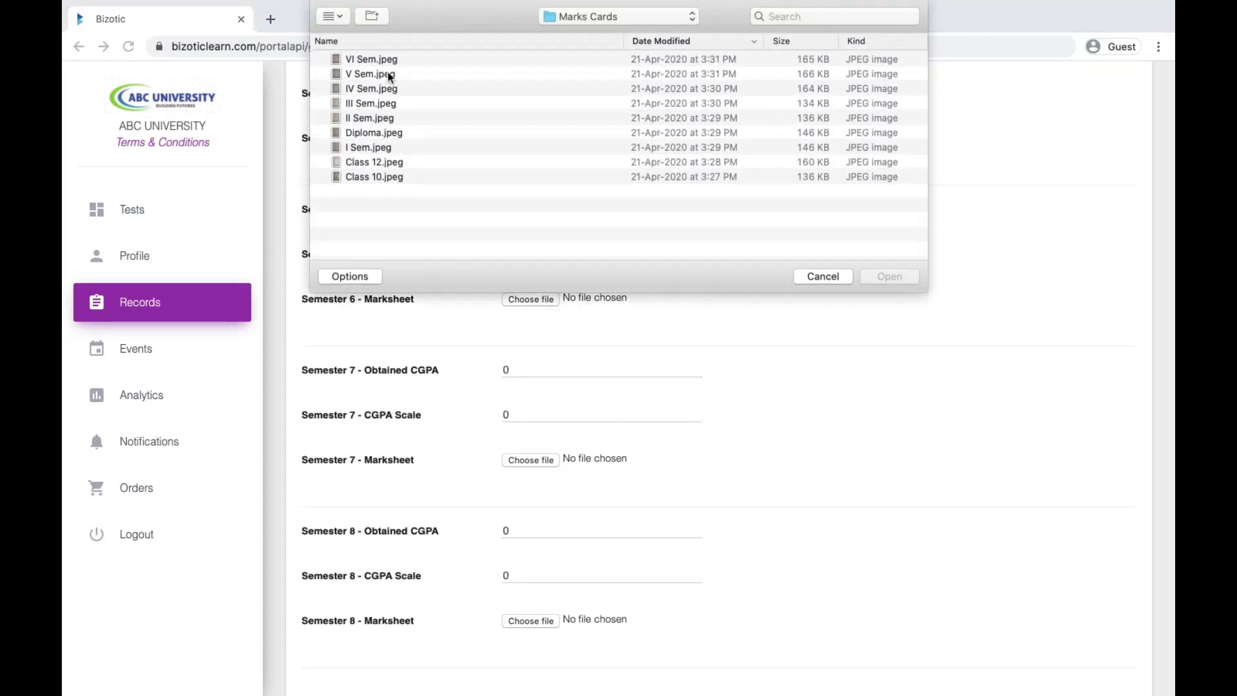
double_click(369, 60)
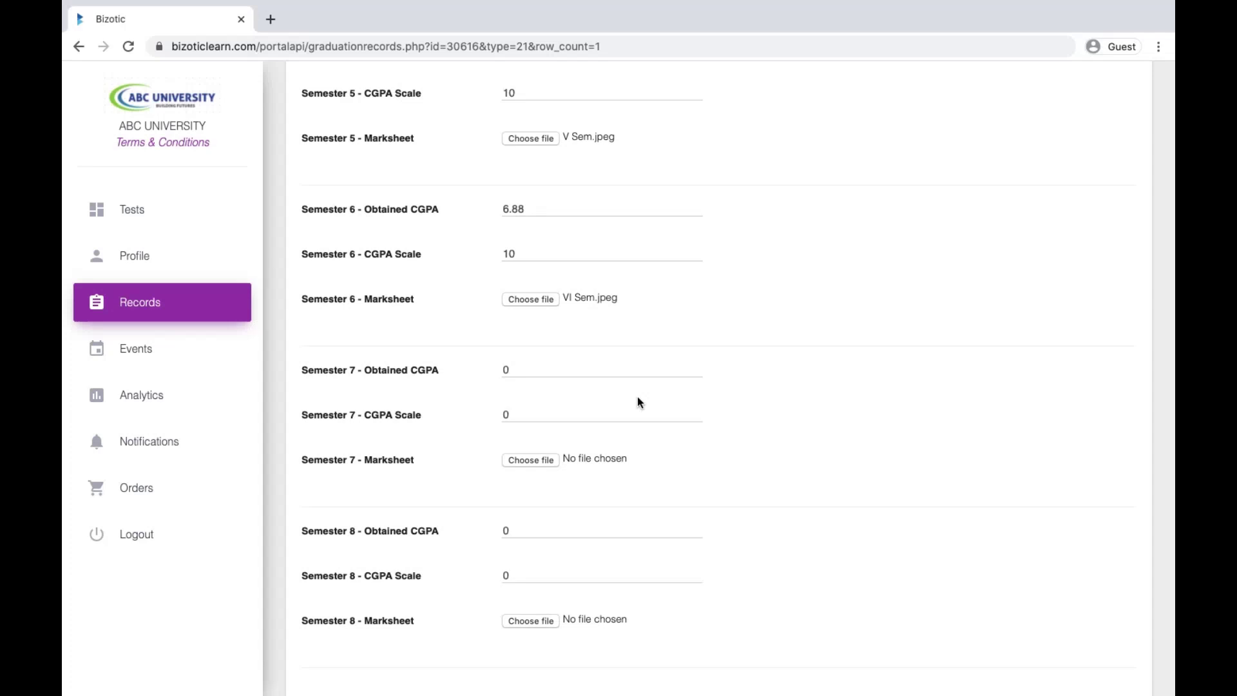
scroll(641, 404, down, 2)
scroll(640, 403, down, 1)
scroll(640, 403, down, 2)
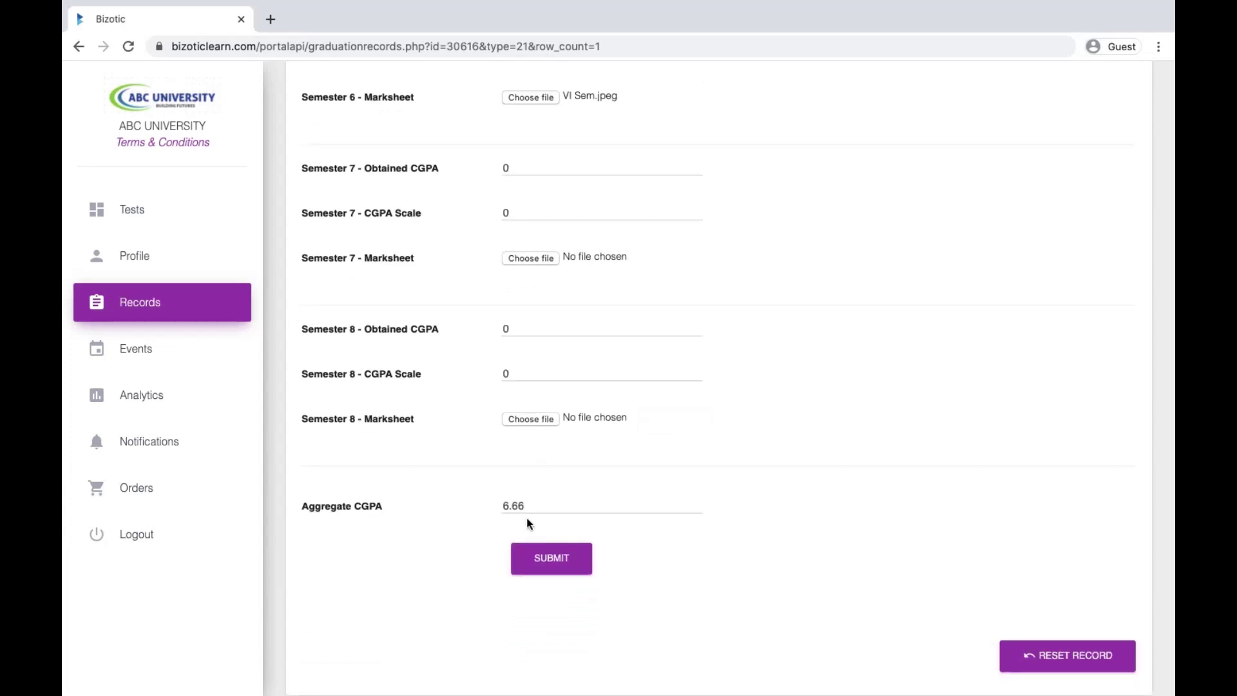
click(547, 563)
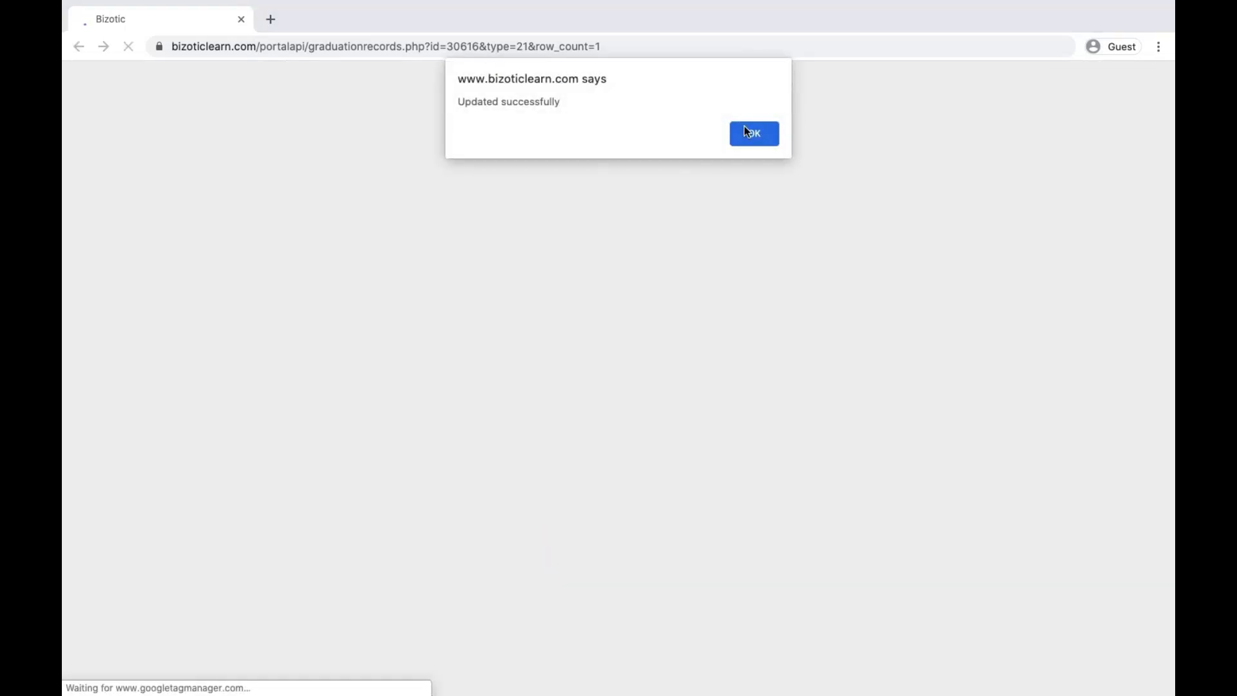
click(744, 130)
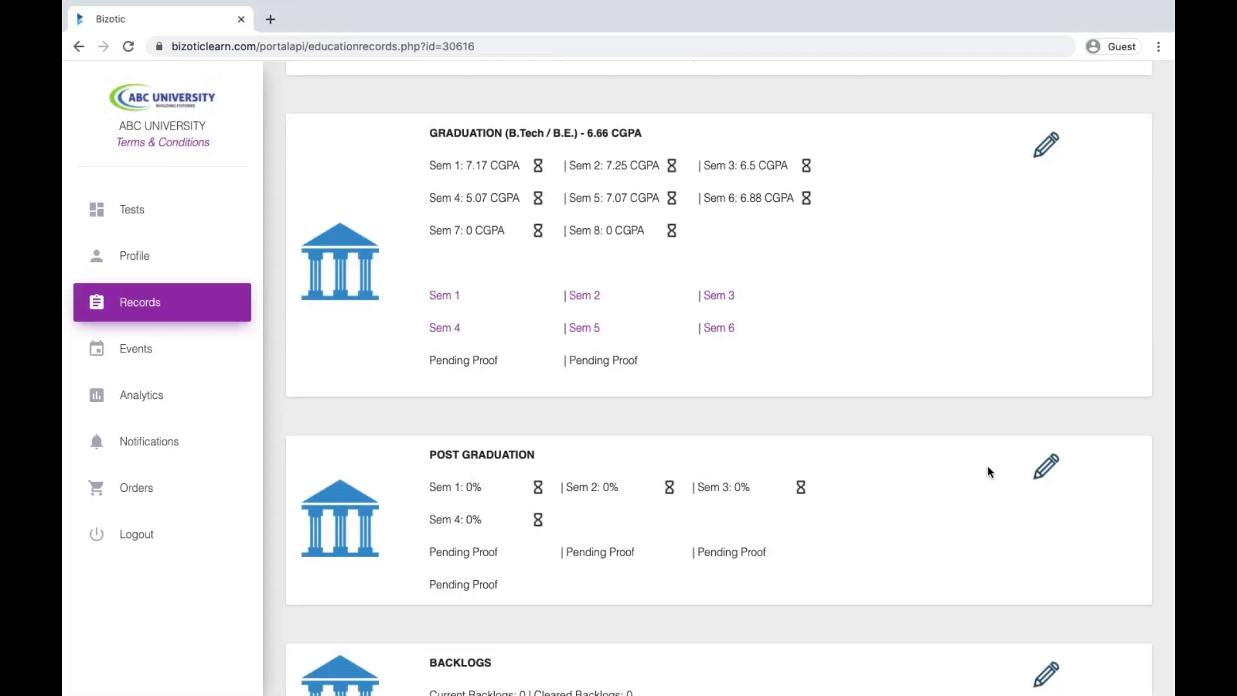
Leave Post Graduation unchanged, then record 2 current and 1 cleared backlog and submit
click(1039, 473)
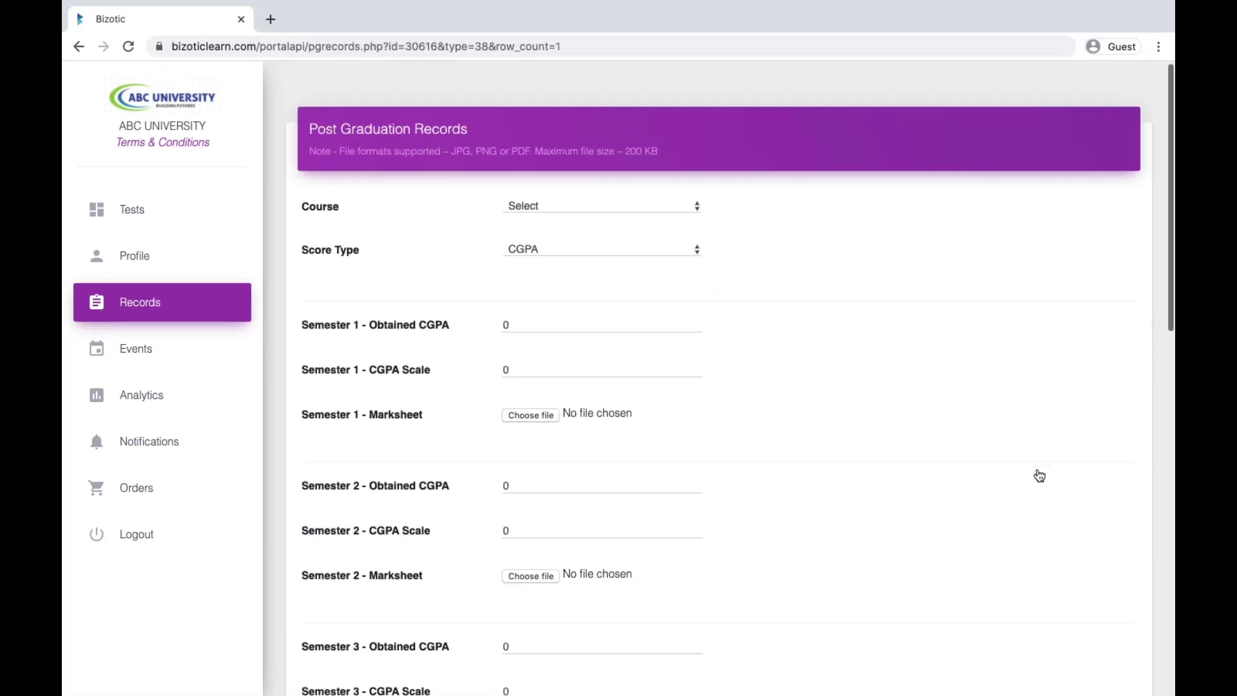
scroll(1039, 475, down, 2)
scroll(1039, 476, down, 1)
scroll(1038, 475, down, 4)
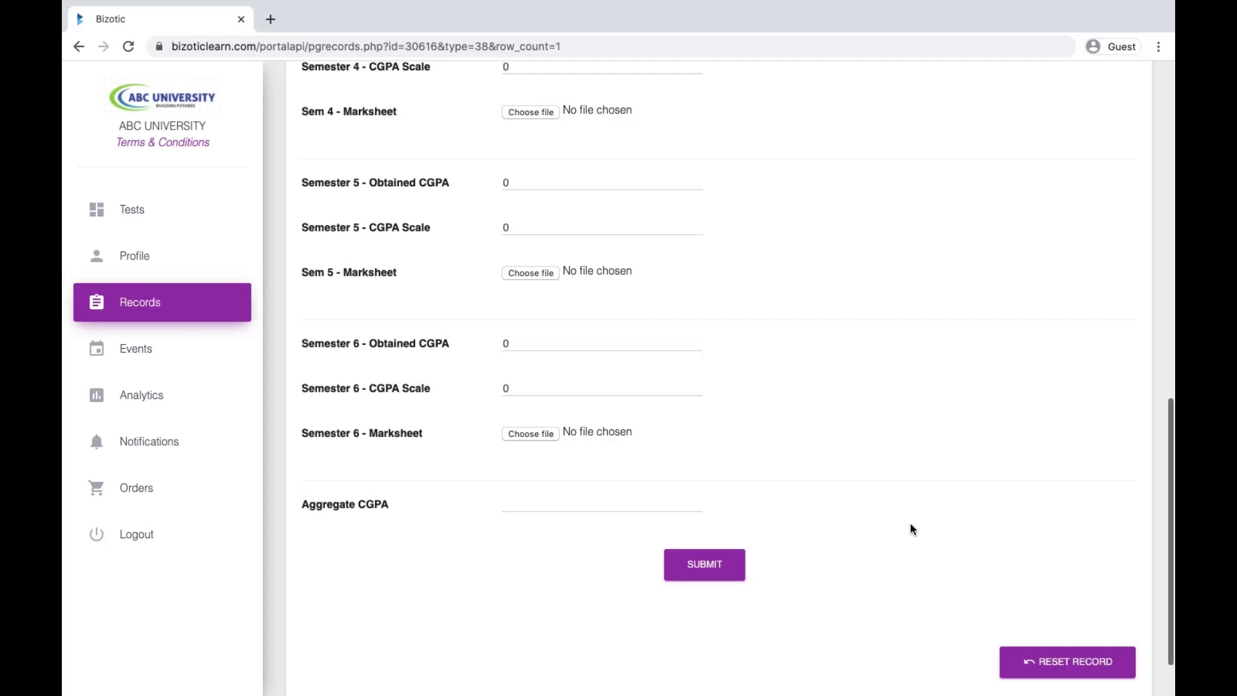
scroll(820, 586, down, 2)
click(324, 663)
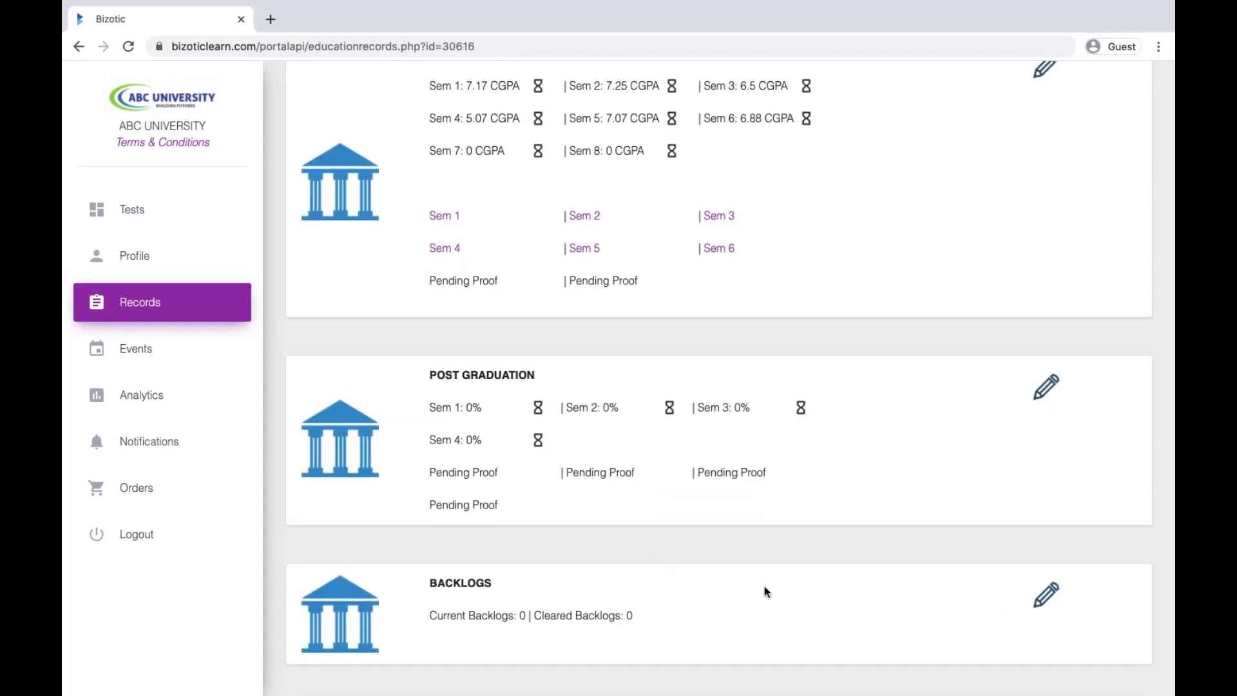
click(1040, 599)
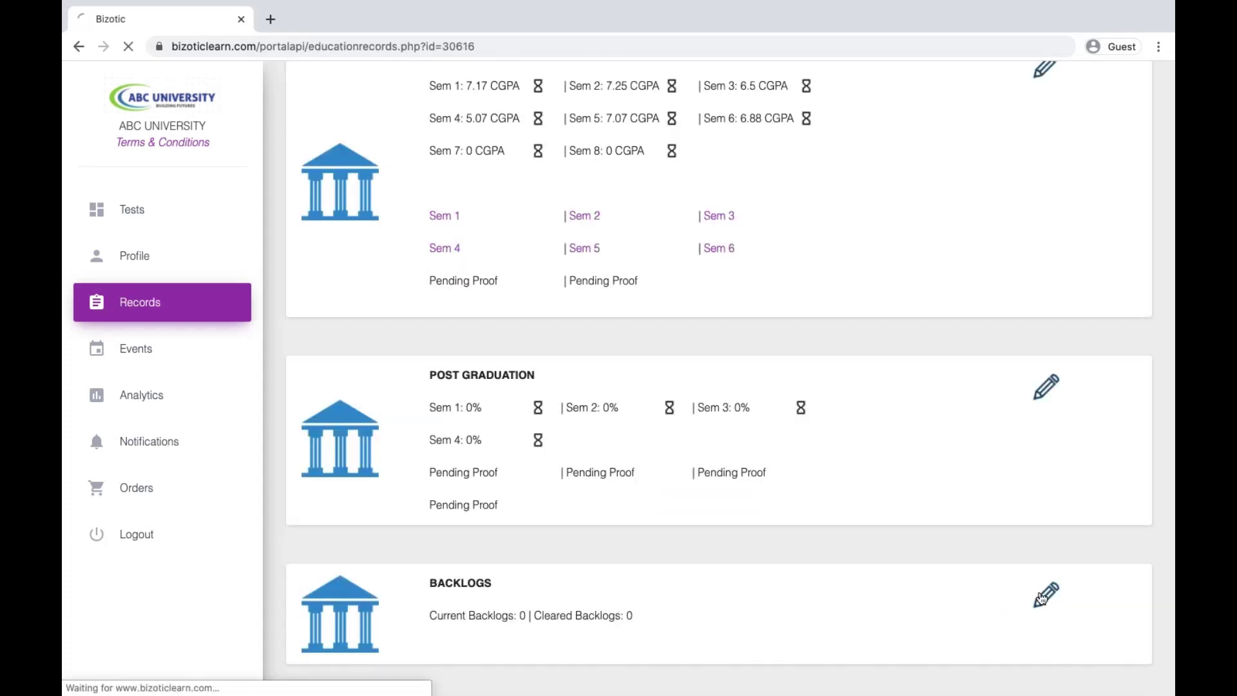
click(492, 229)
key(BackSpace)
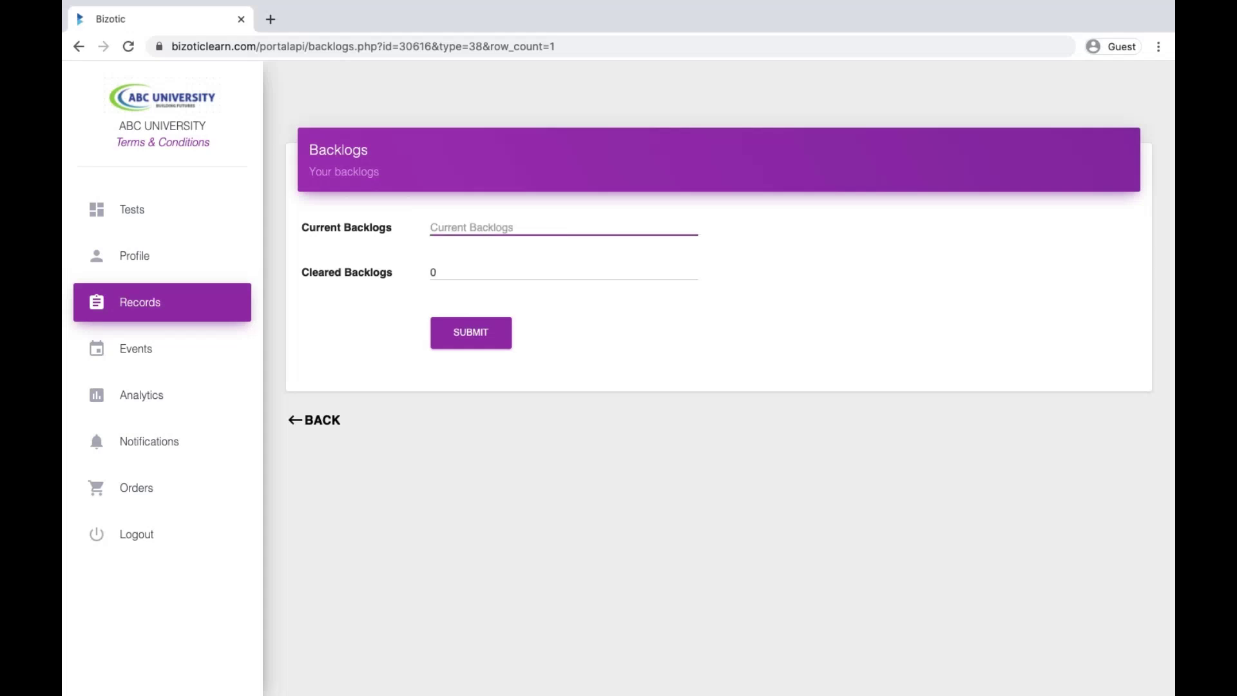
text(2)
key(Tab)
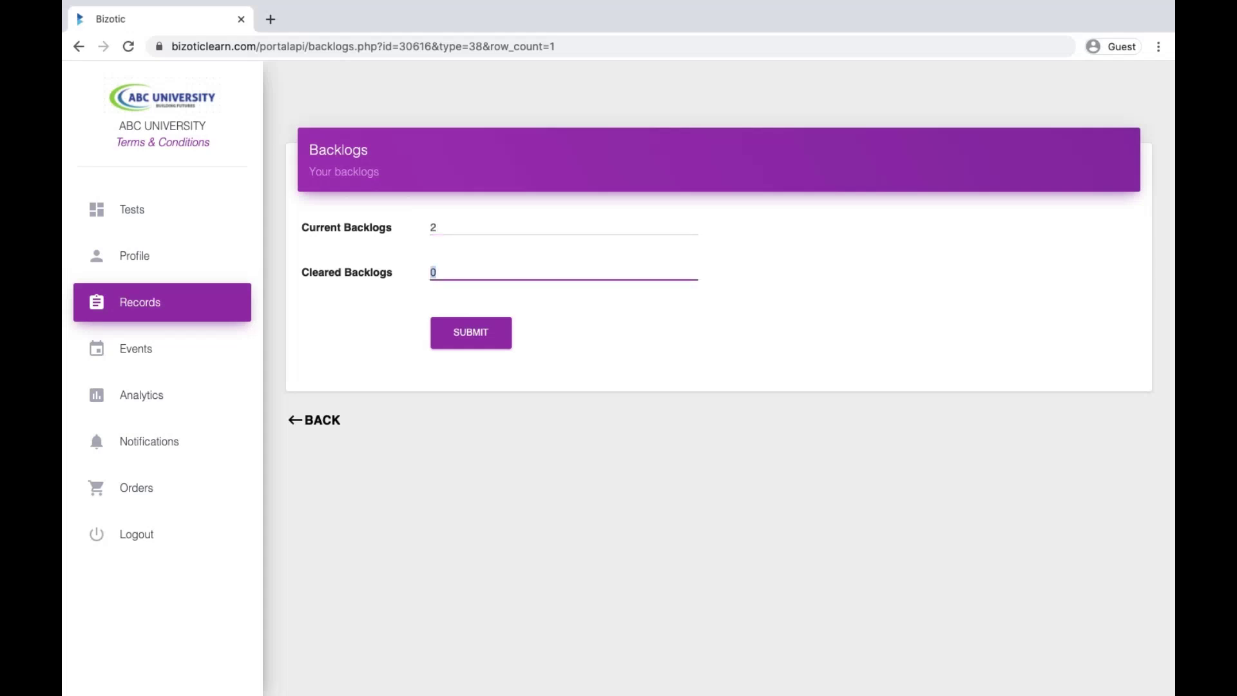
text(1)
click(471, 332)
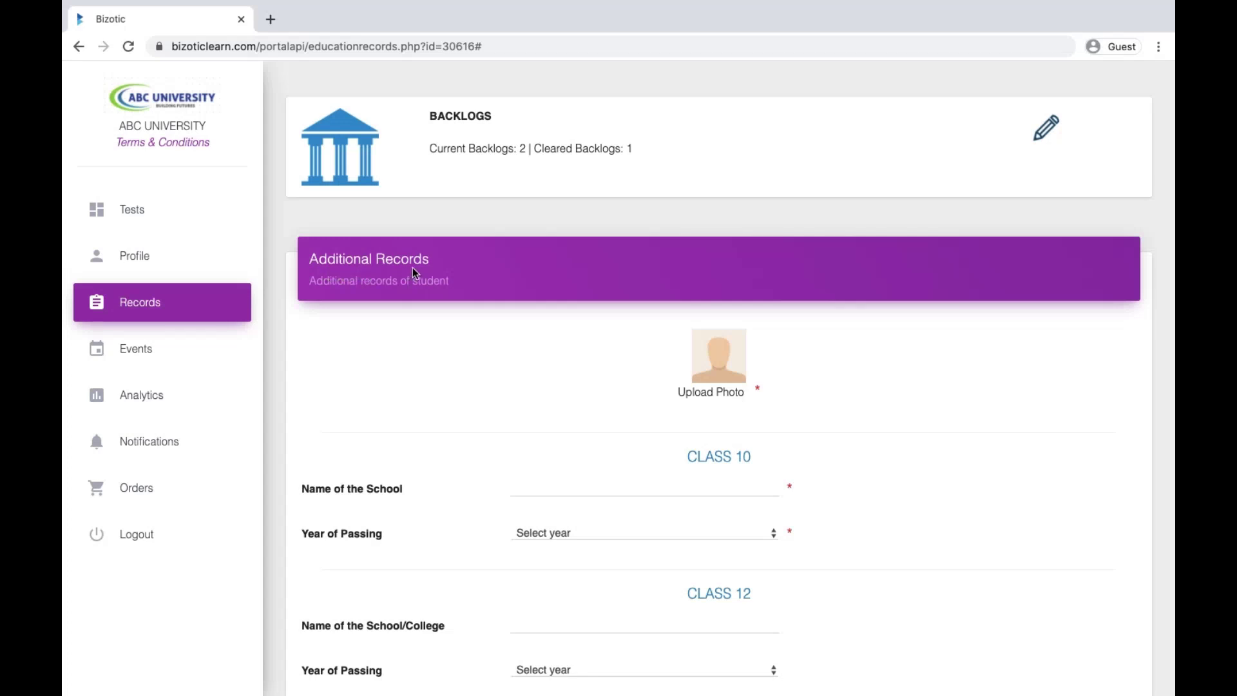
Upload and save the student's profile photo, then return to Records
click(713, 379)
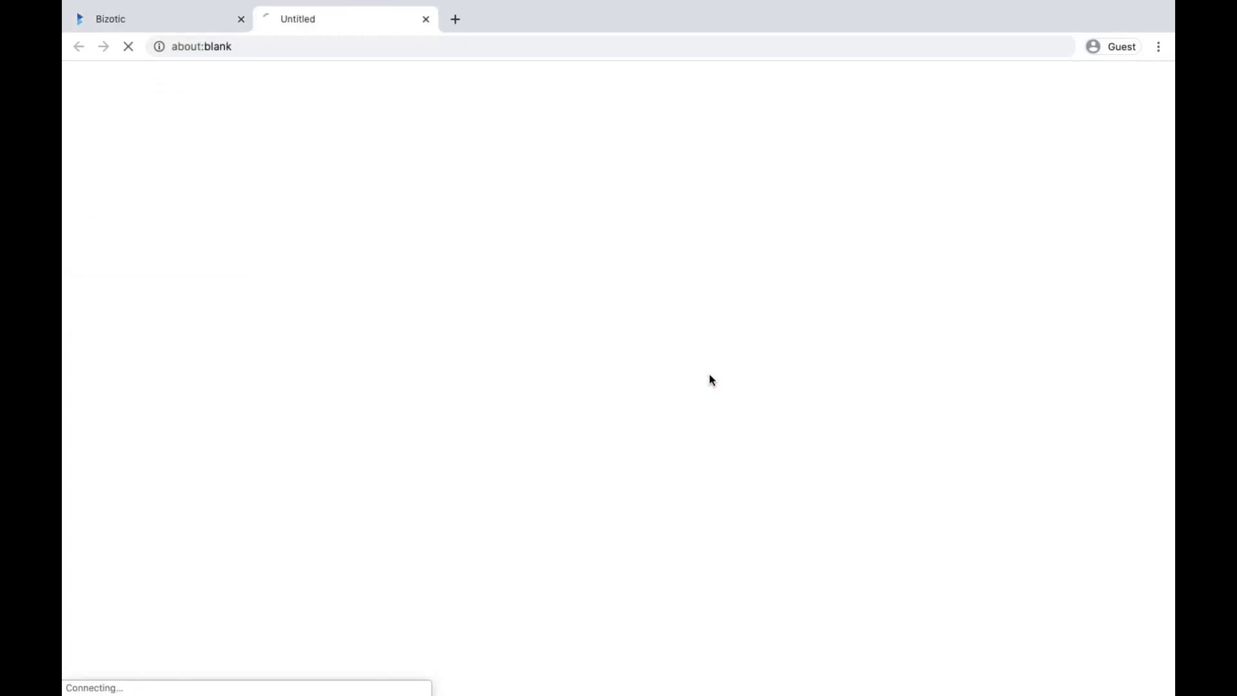
click(548, 418)
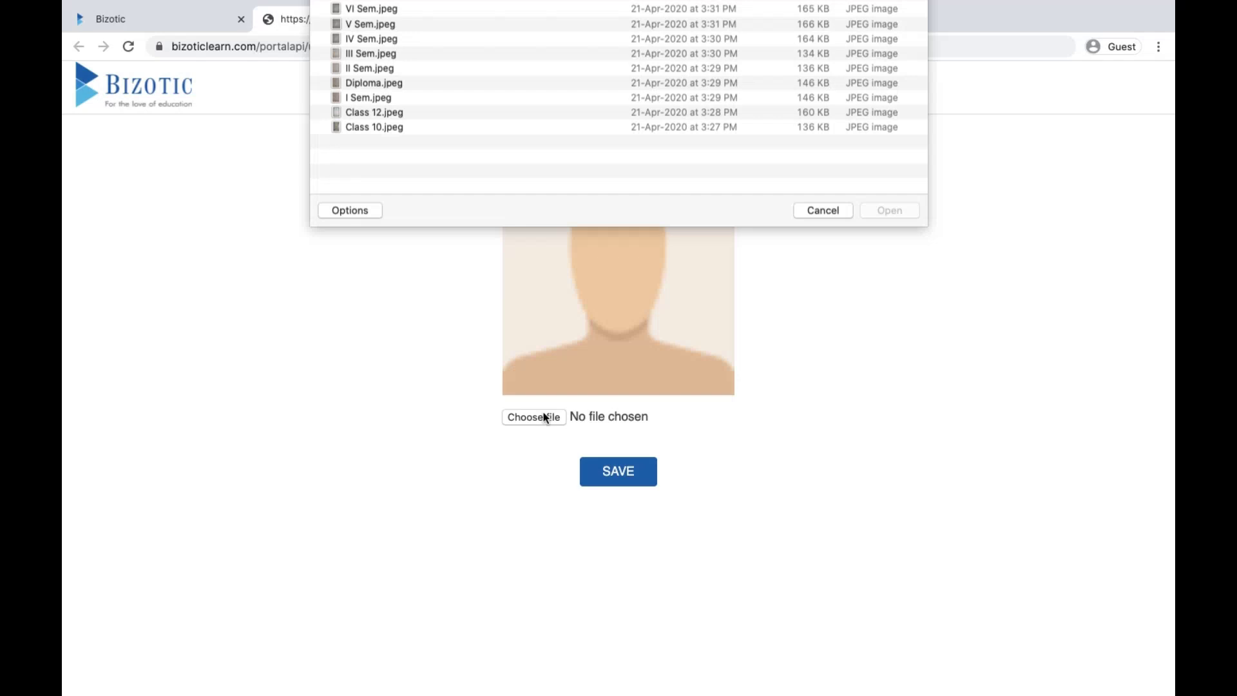
double_click(359, 62)
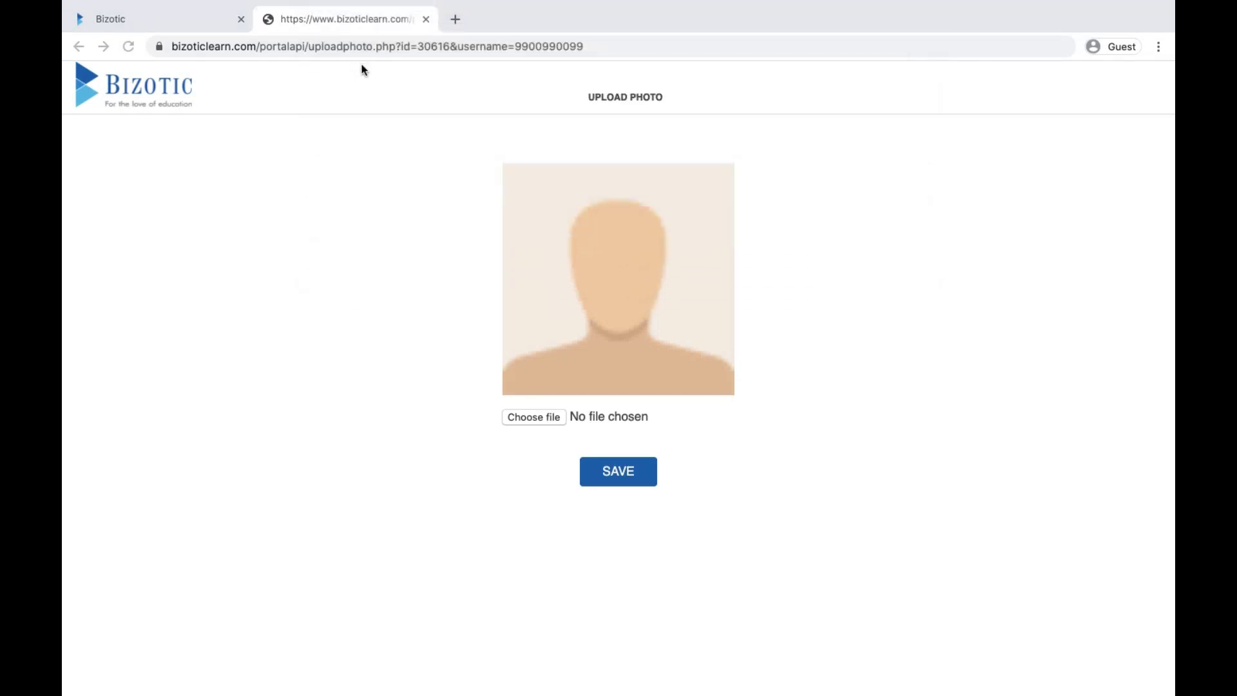
click(644, 476)
key(Return)
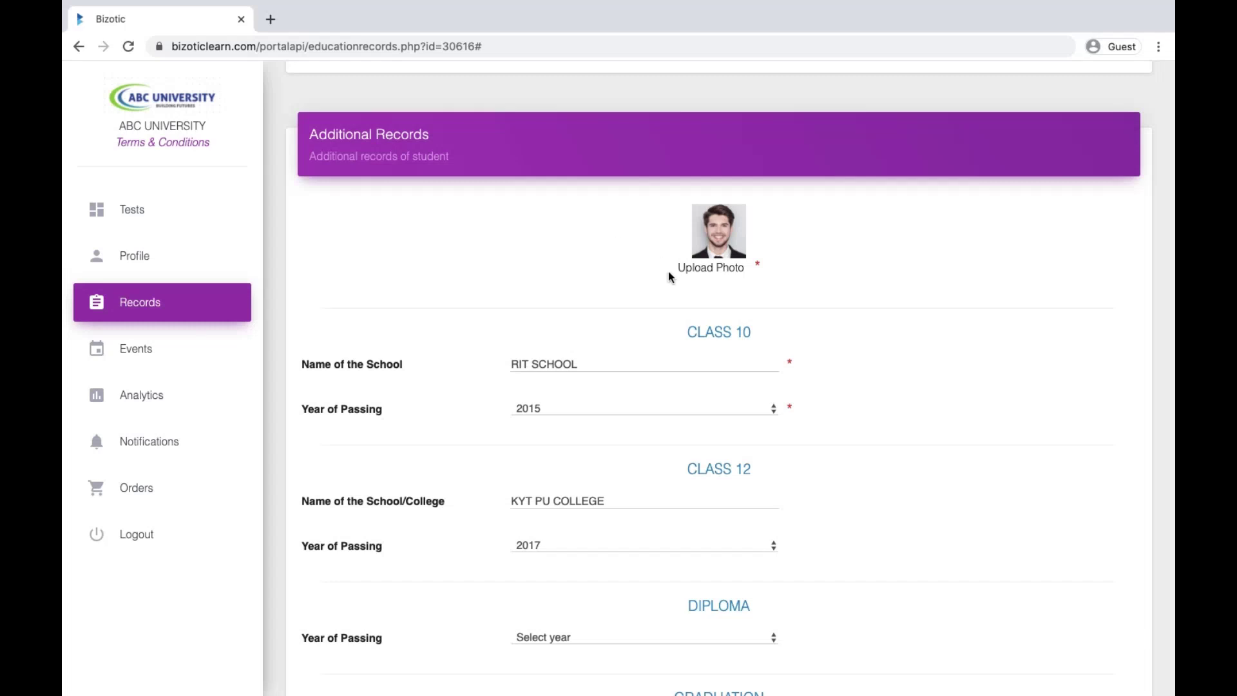
scroll(696, 350, down, 1)
scroll(695, 346, up, 1)
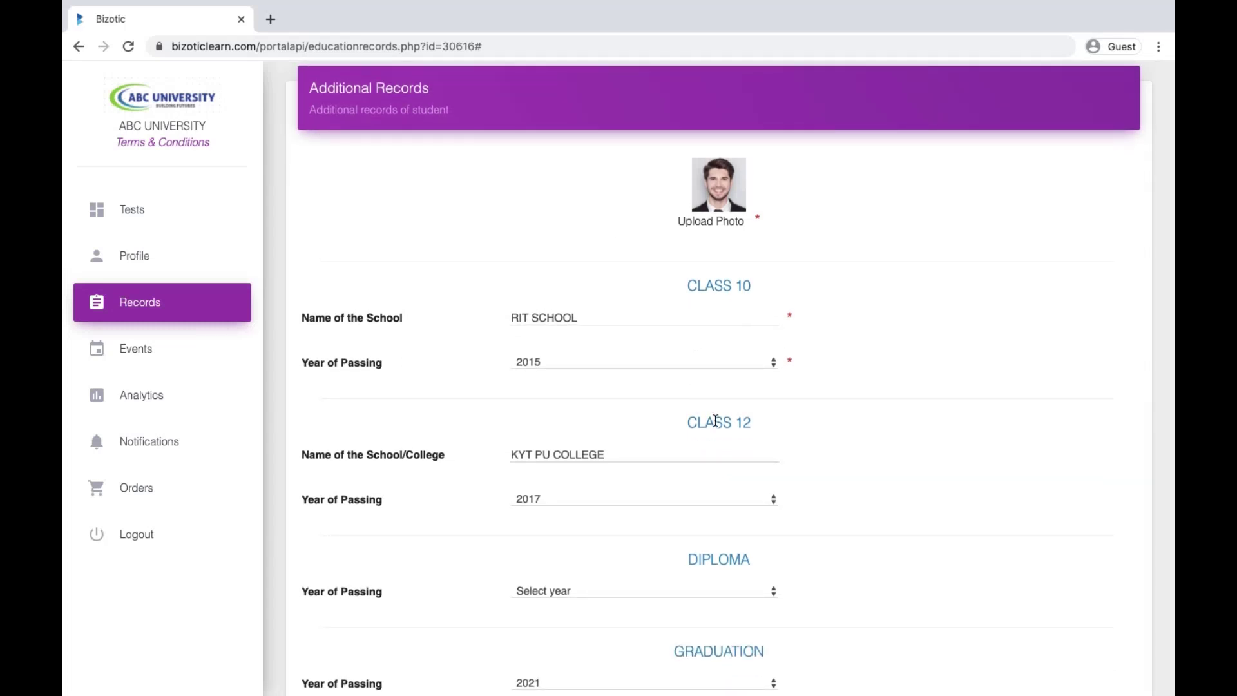
scroll(776, 655, down, 7)
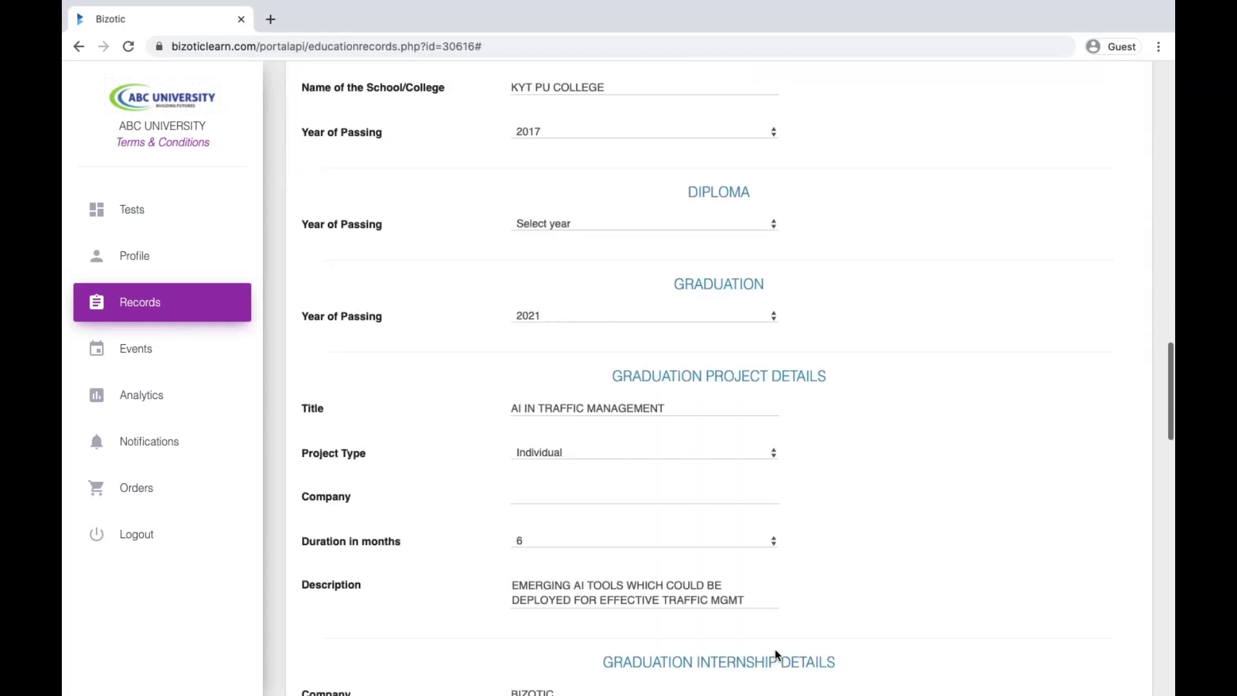
scroll(774, 655, down, 3)
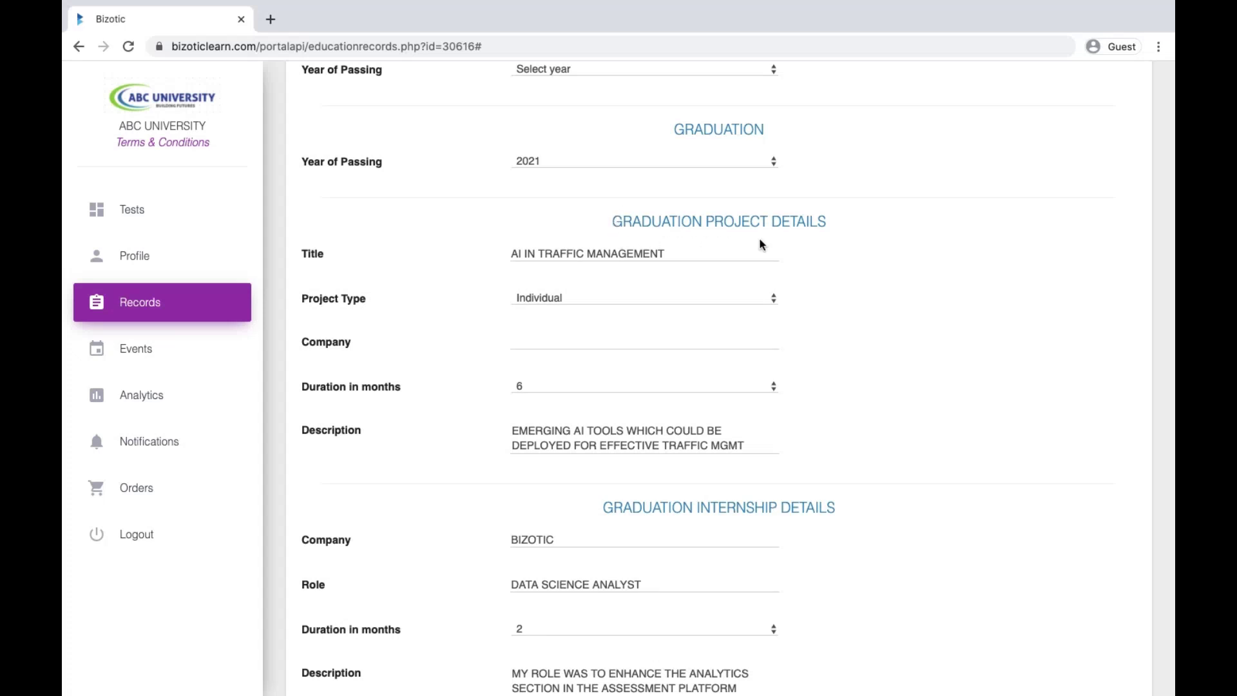
scroll(741, 430, down, 2)
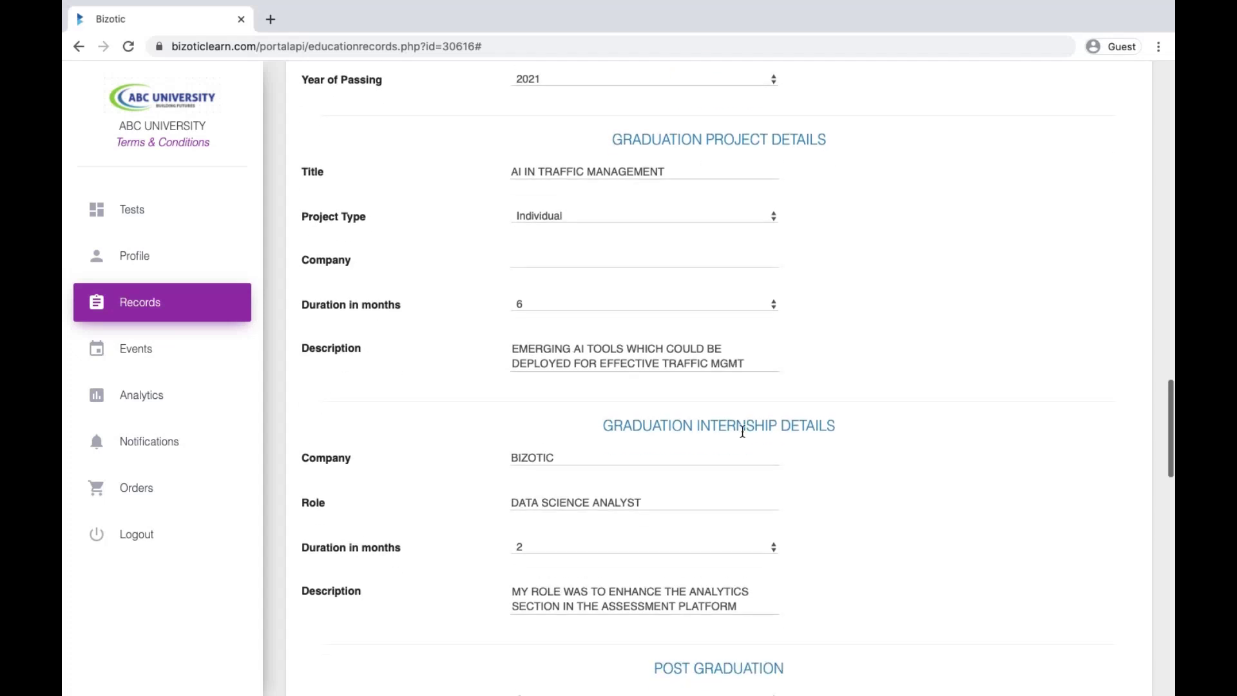
scroll(741, 430, down, 2)
scroll(742, 430, down, 1)
scroll(741, 429, down, 2)
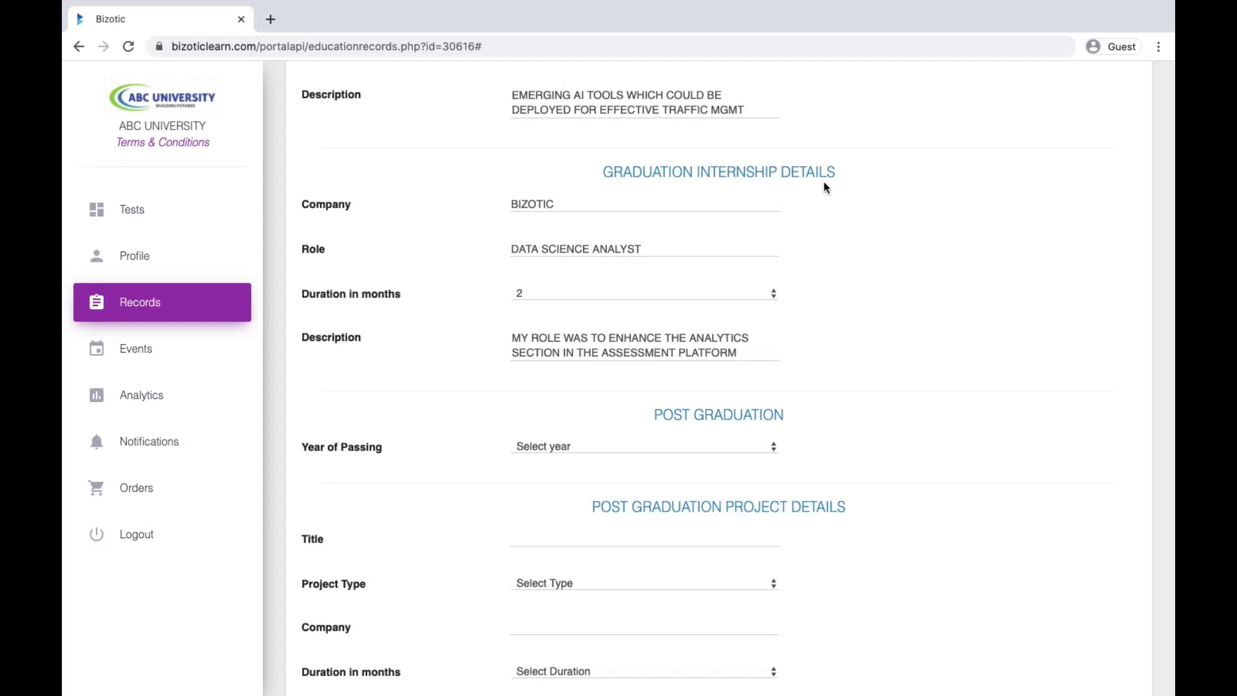
scroll(796, 344, down, 3)
scroll(794, 344, down, 1)
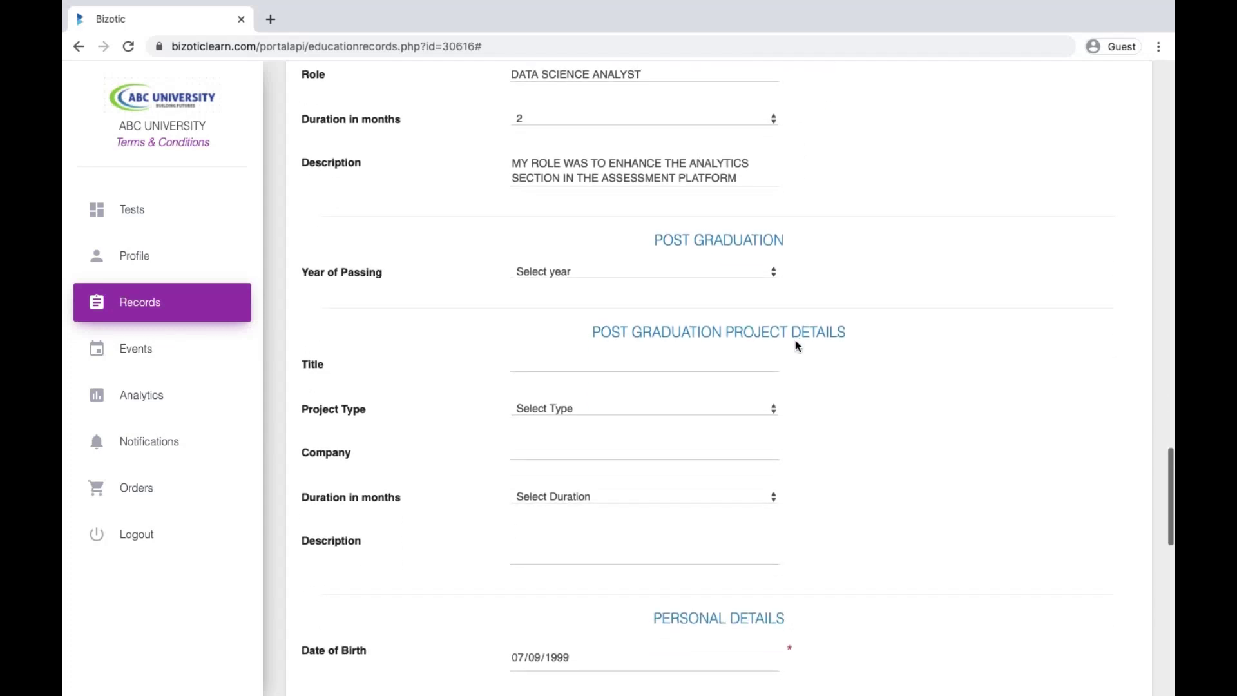
scroll(795, 345, down, 1)
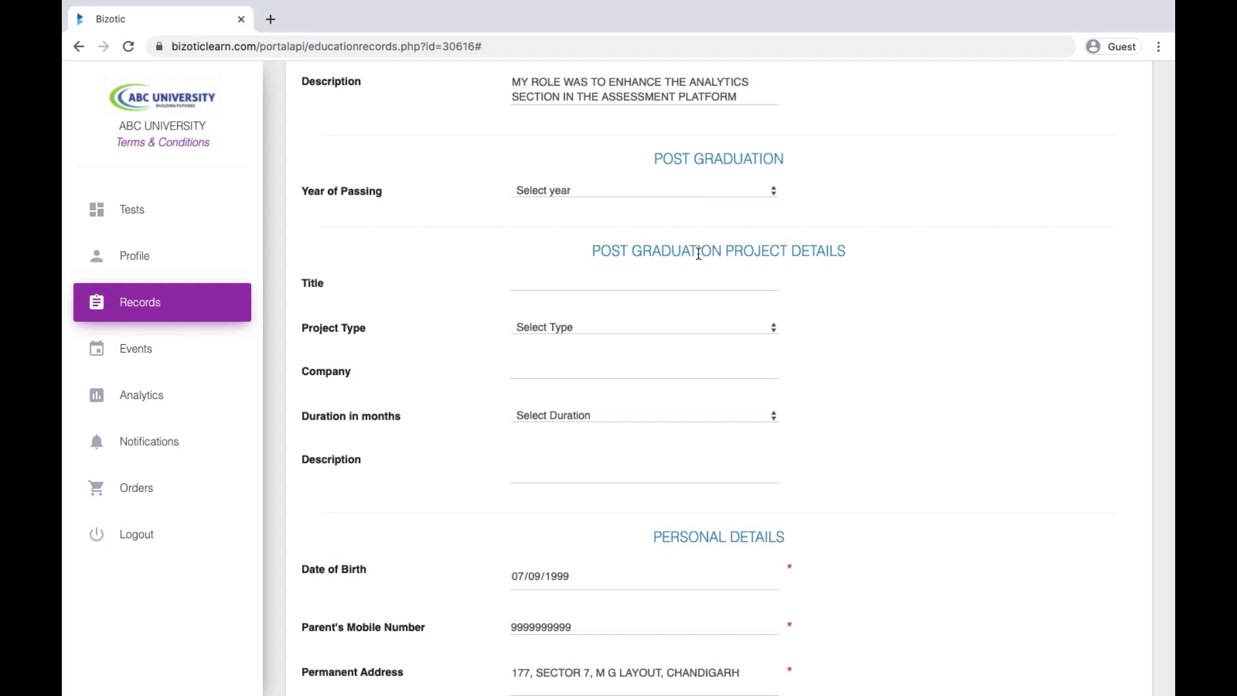
scroll(697, 253, down, 1)
scroll(697, 254, down, 8)
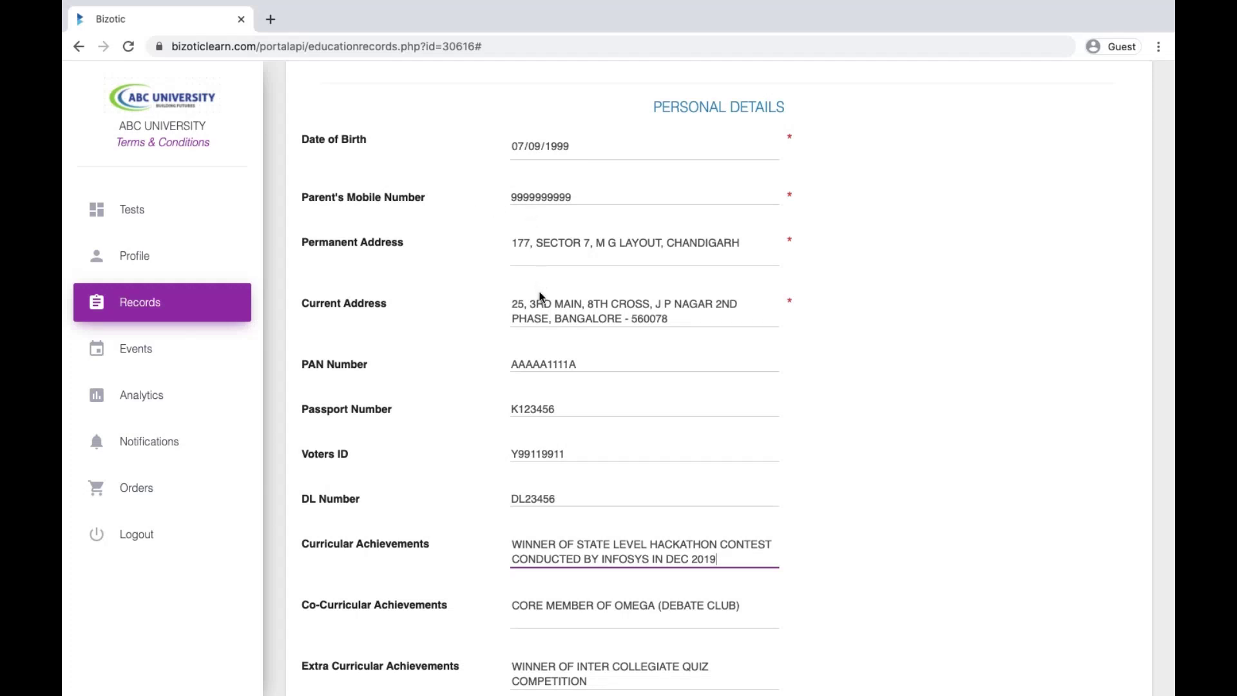
scroll(539, 297, down, 1)
scroll(540, 297, down, 1)
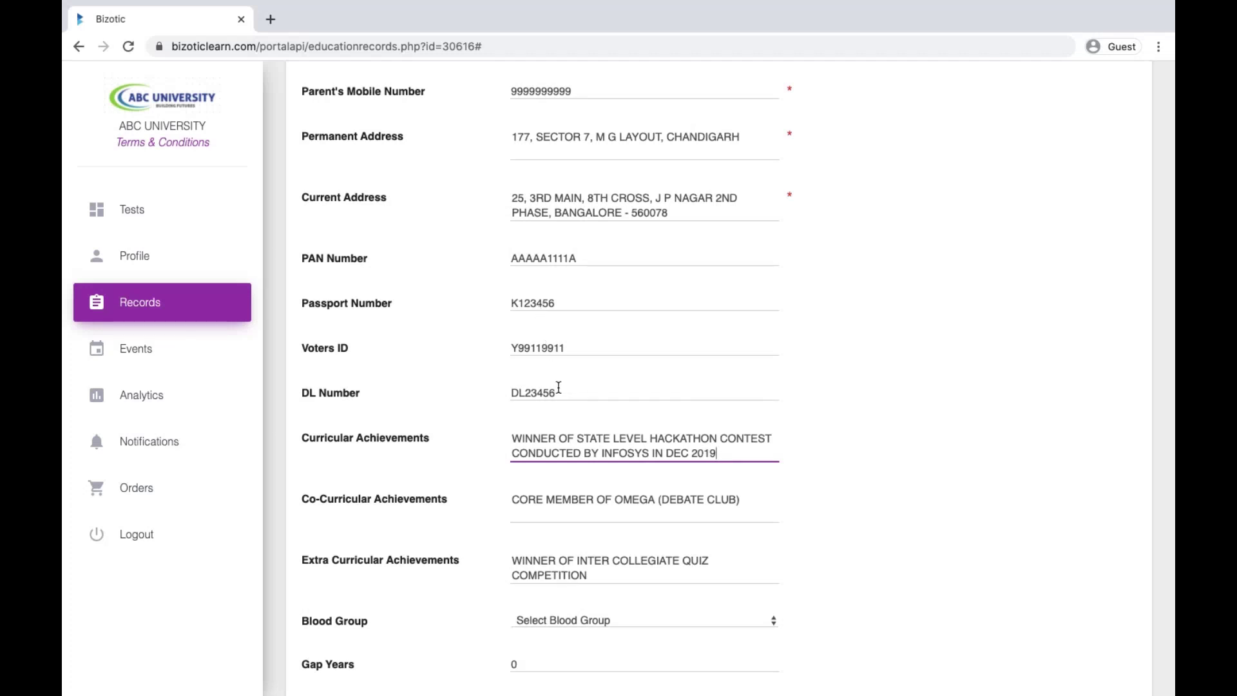
scroll(559, 385, down, 2)
scroll(559, 385, down, 1)
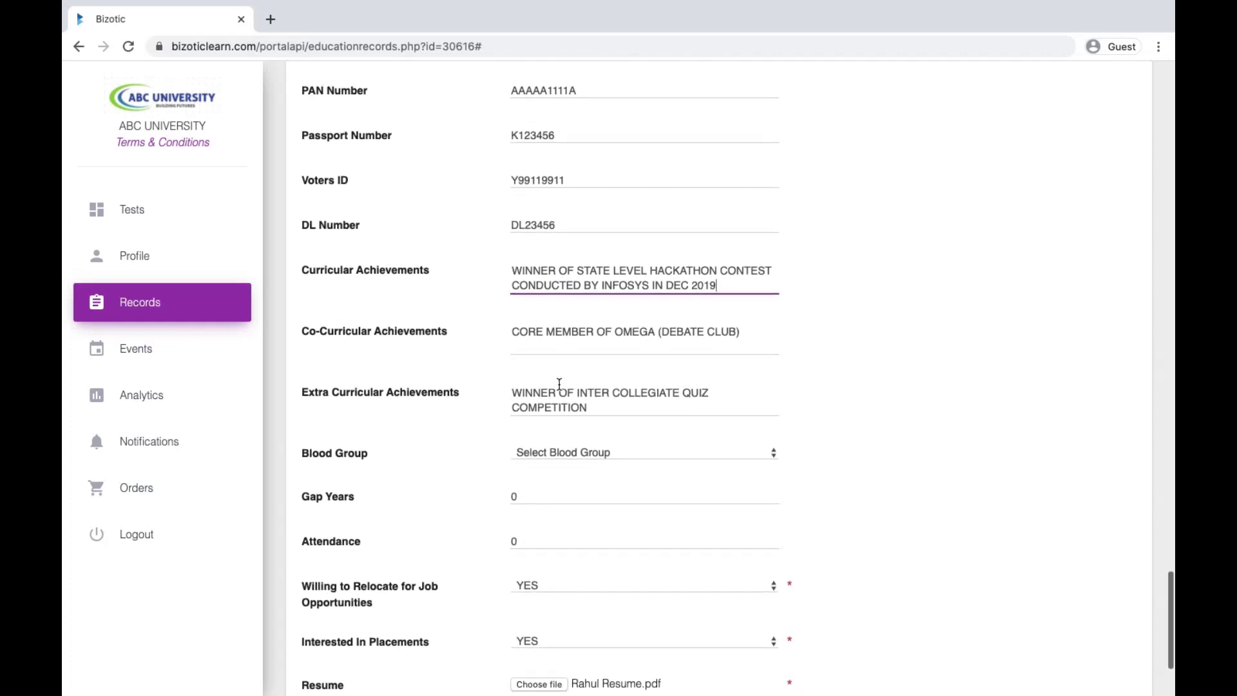
scroll(559, 384, down, 1)
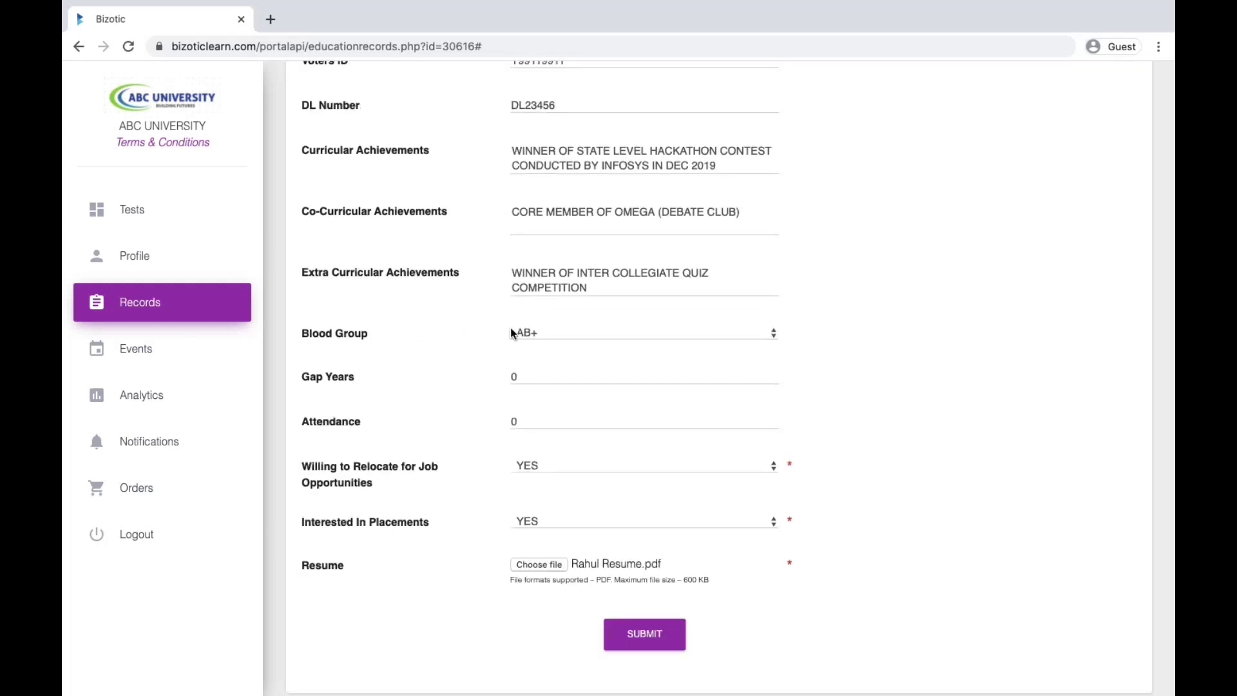
Set blood group AB-, relocation YES and placement interest YES, and submit the additional records
click(511, 333)
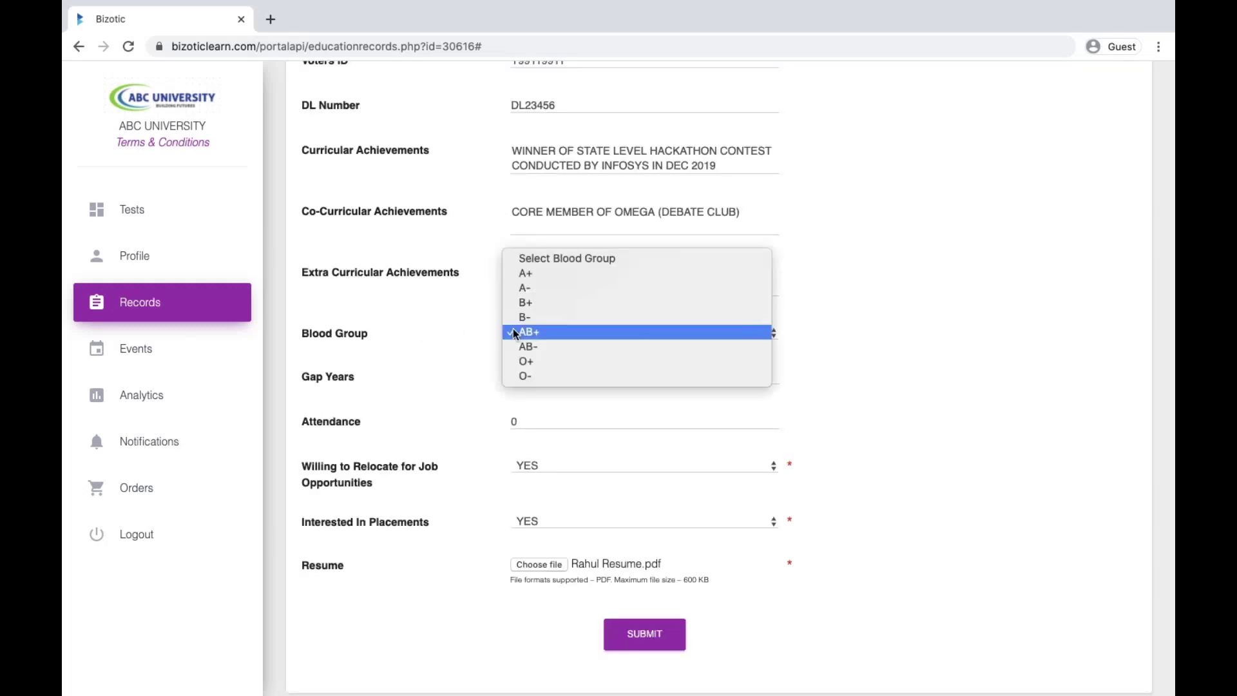
click(536, 354)
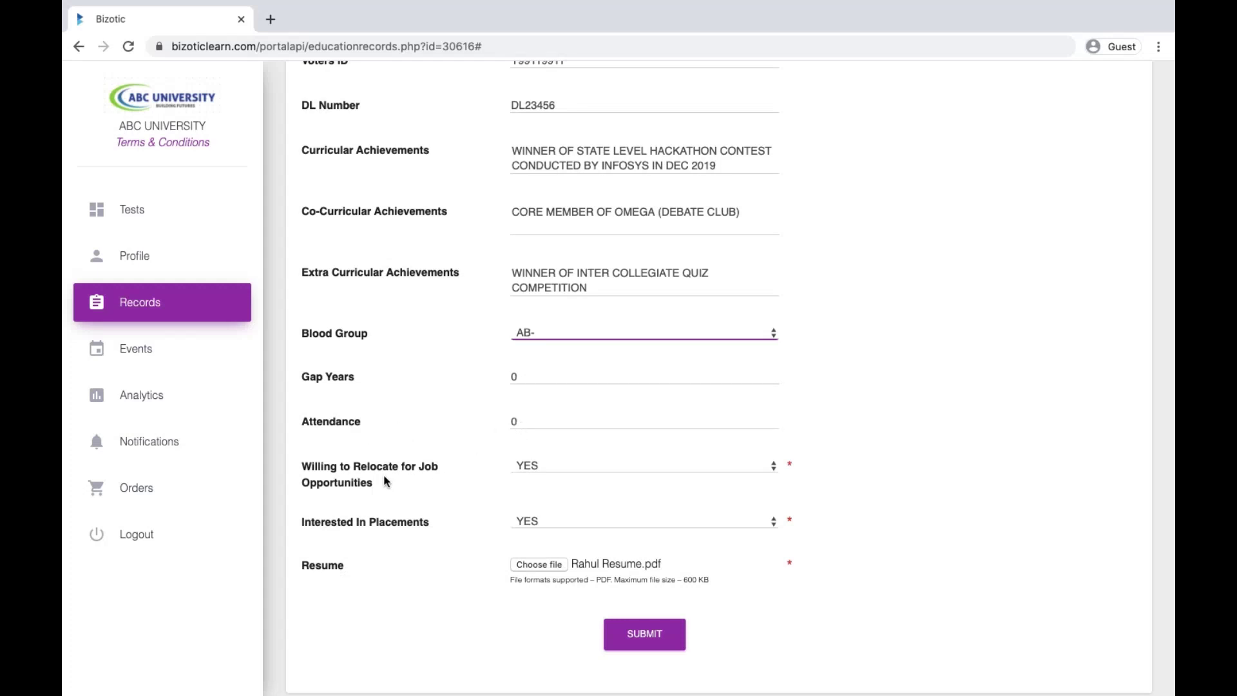
click(519, 467)
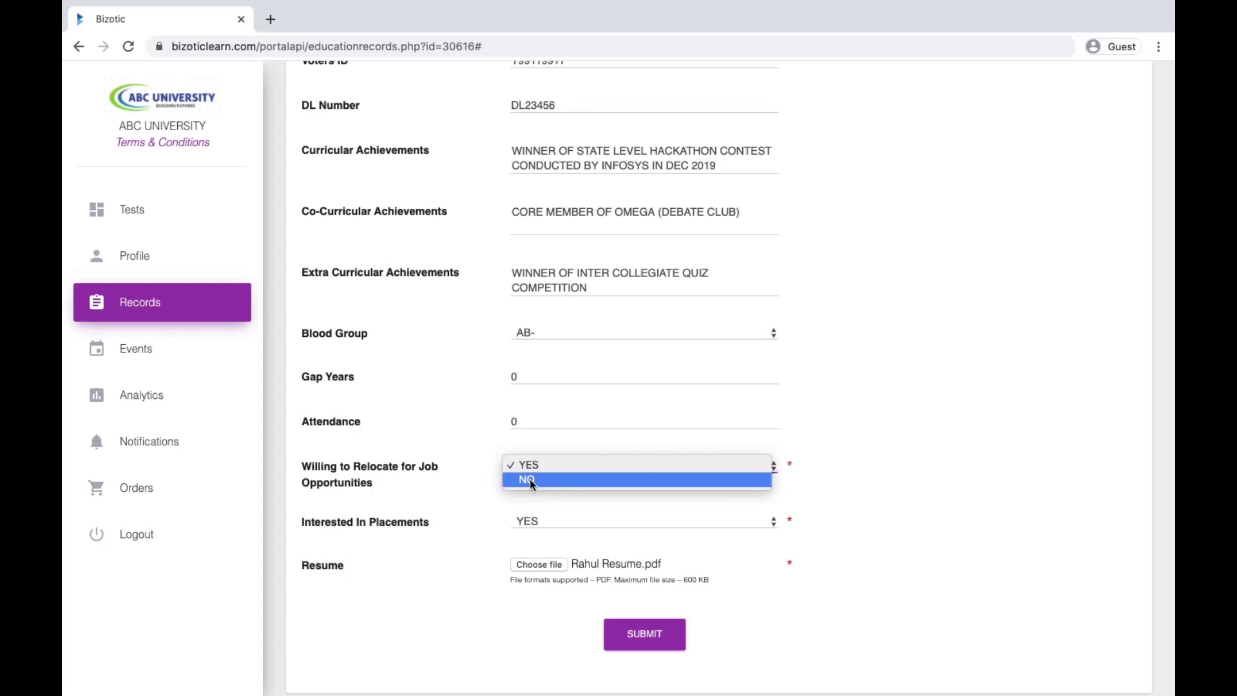
click(531, 483)
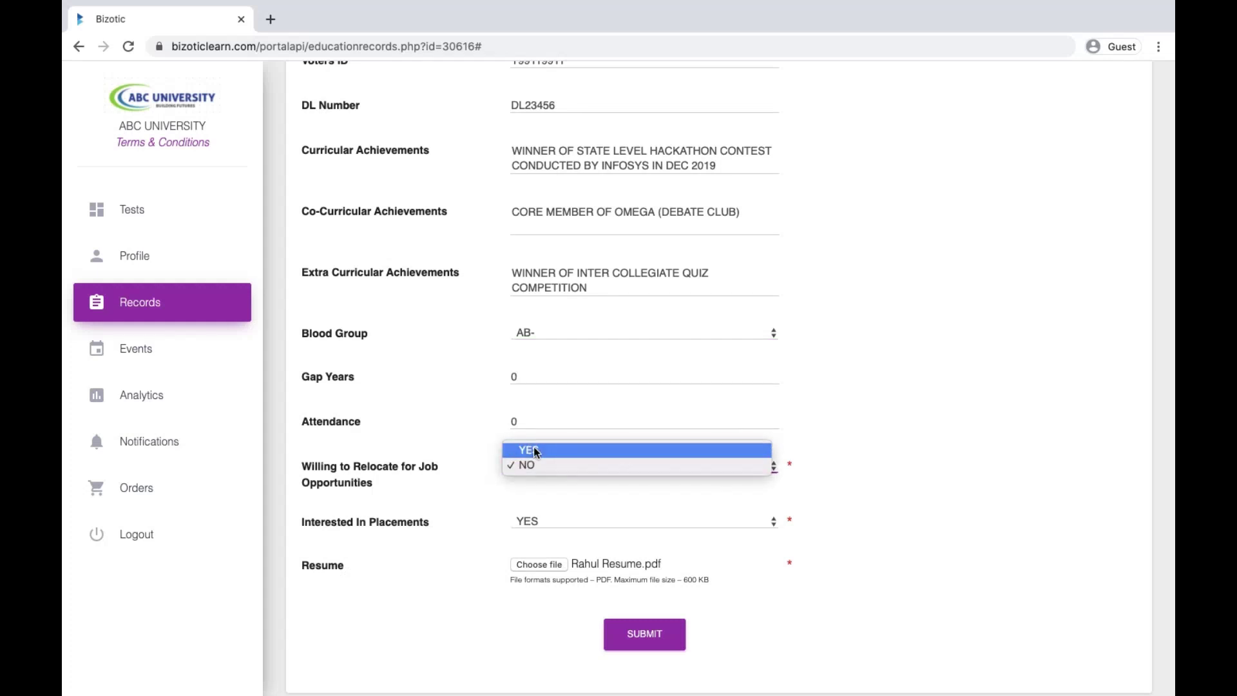
click(534, 452)
click(537, 523)
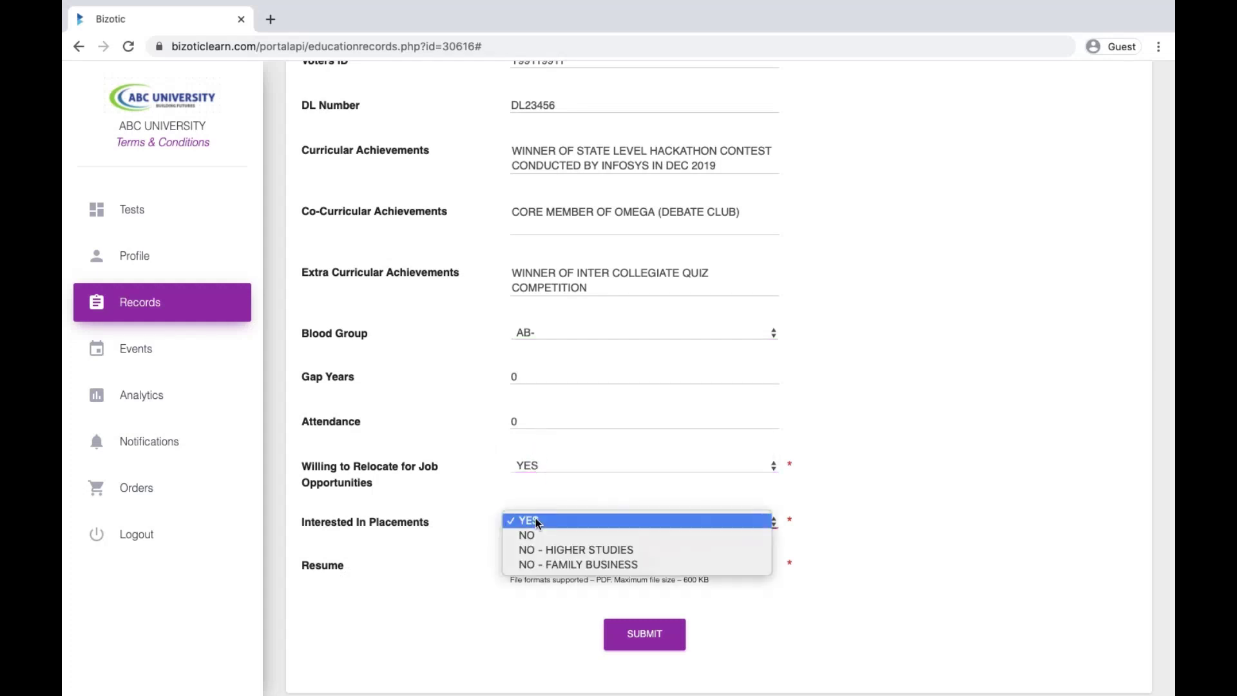
click(538, 522)
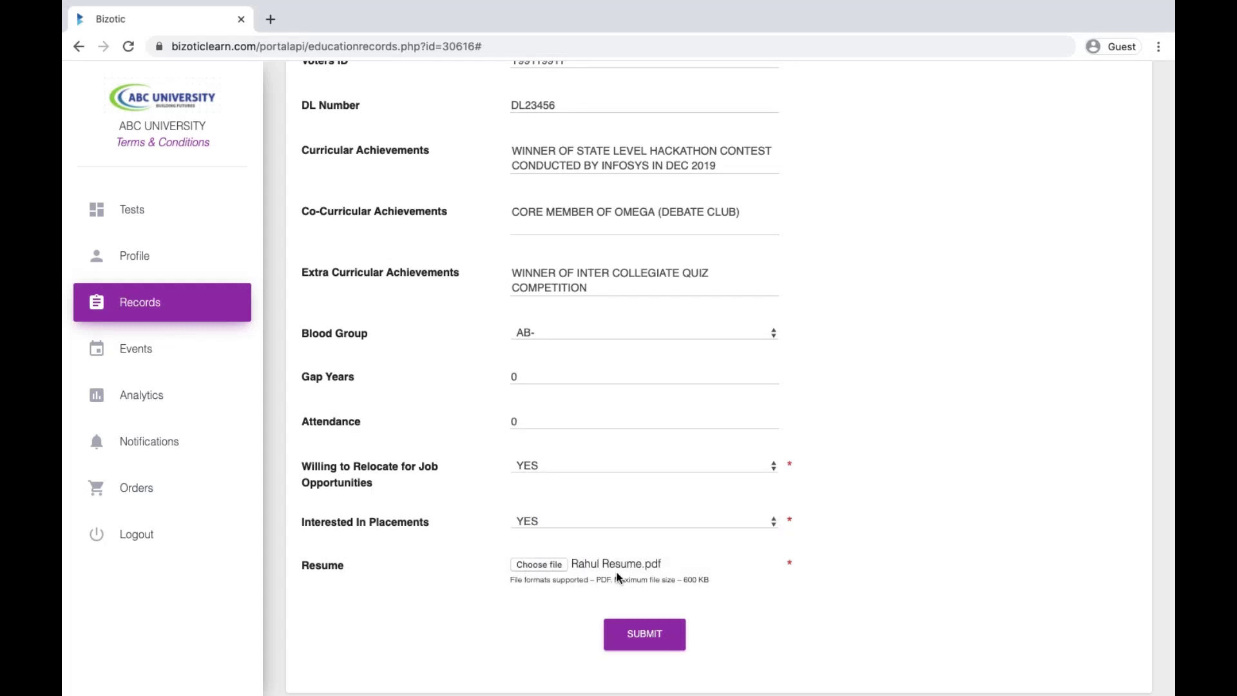
scroll(617, 576, down, 2)
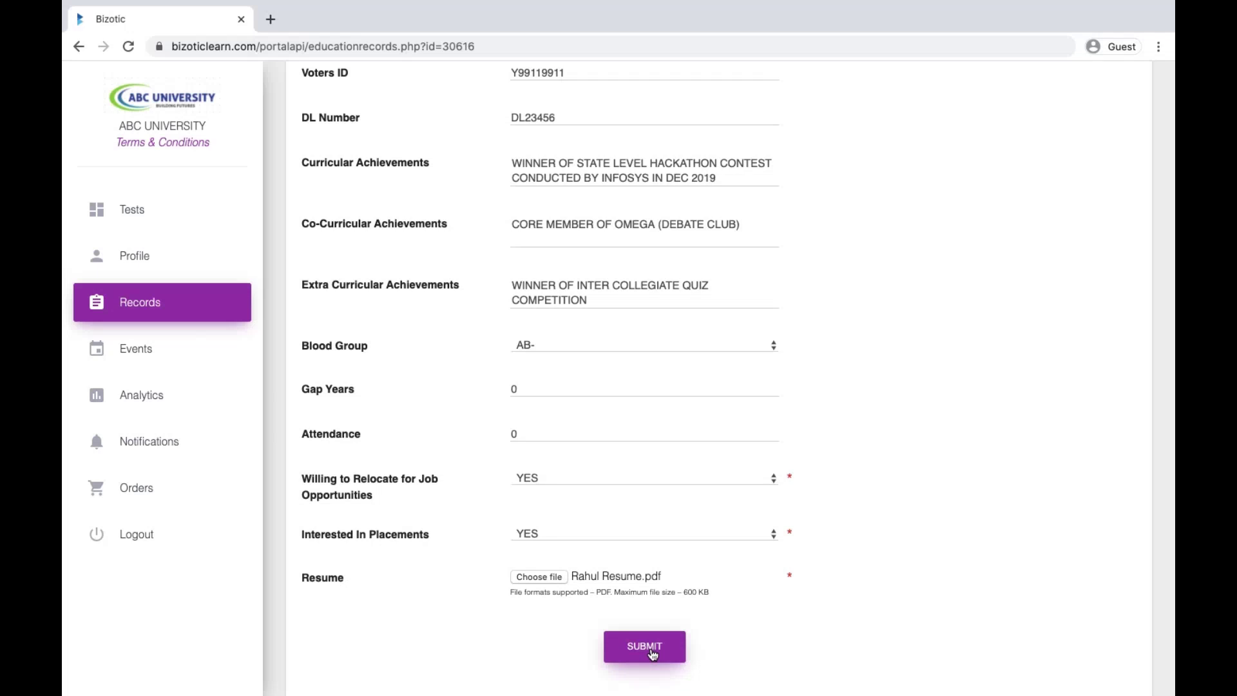
click(652, 654)
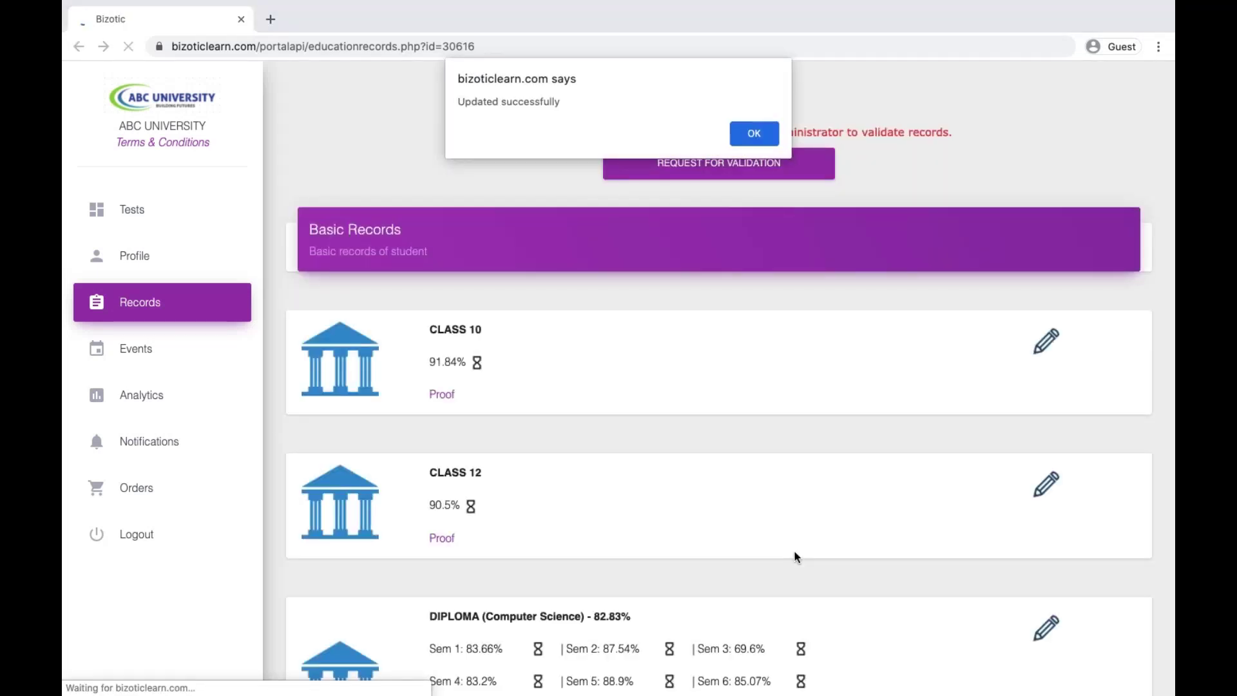
Request college validation of the records and confirm, leaving them Pending Validation
click(754, 134)
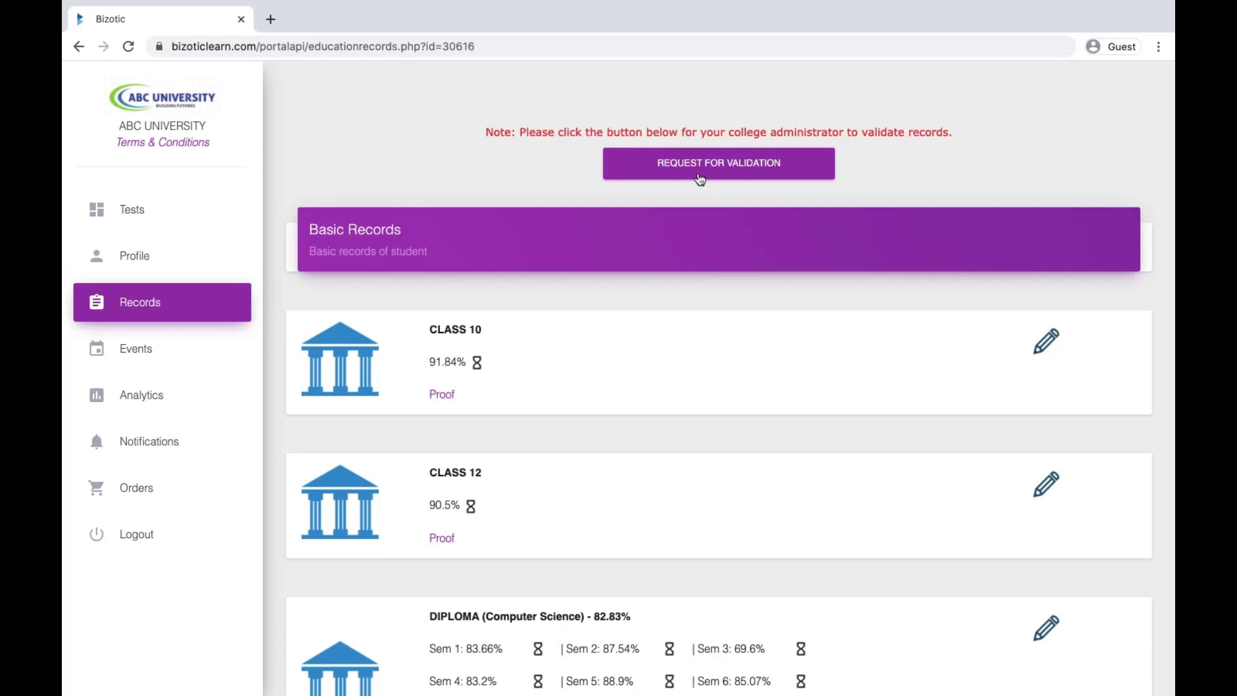
click(698, 176)
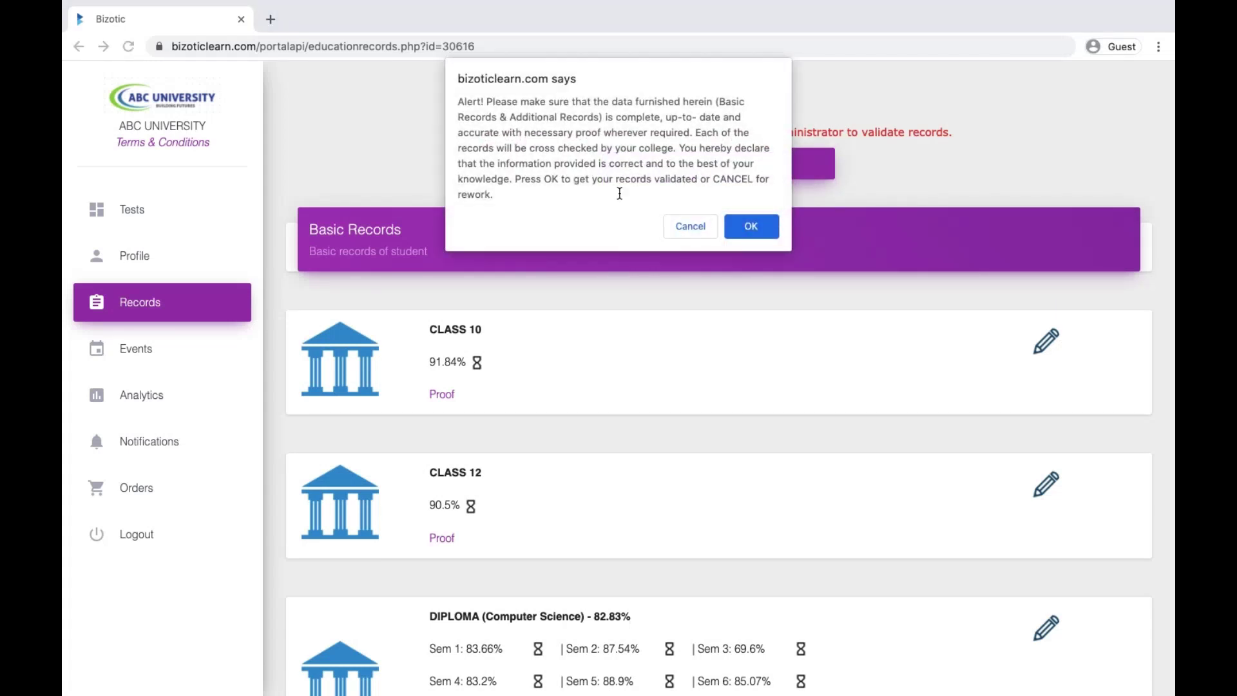
click(750, 226)
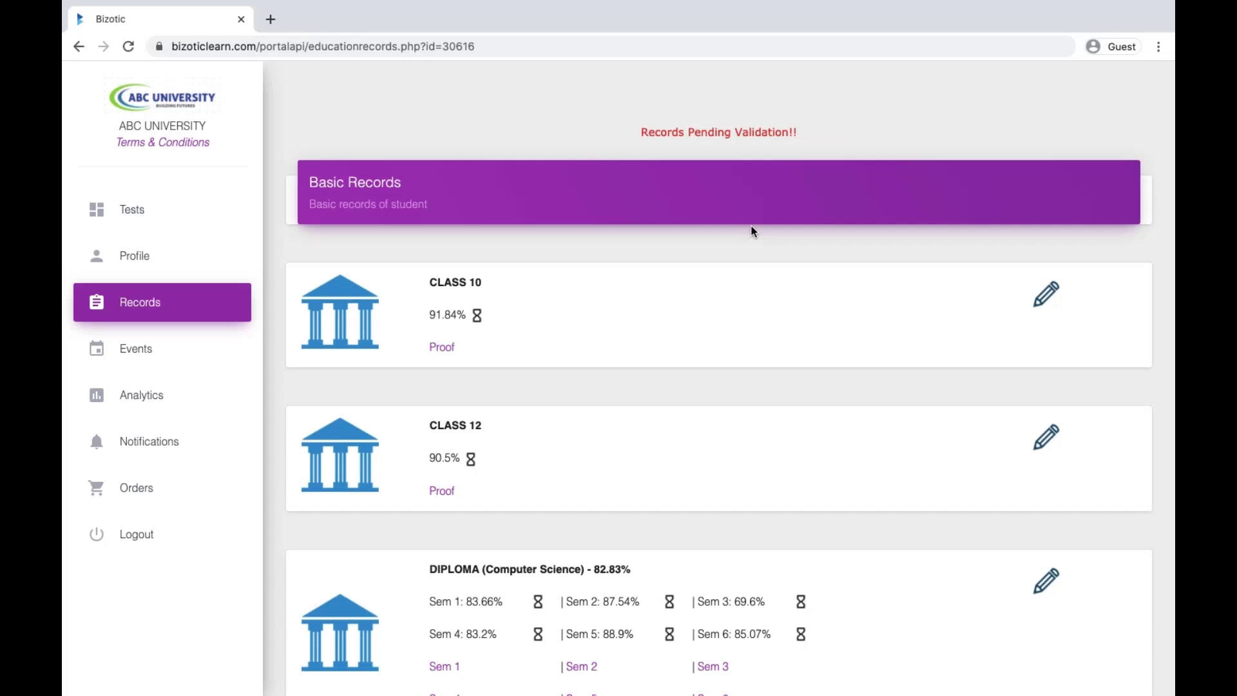
scroll(763, 591, down, 2)
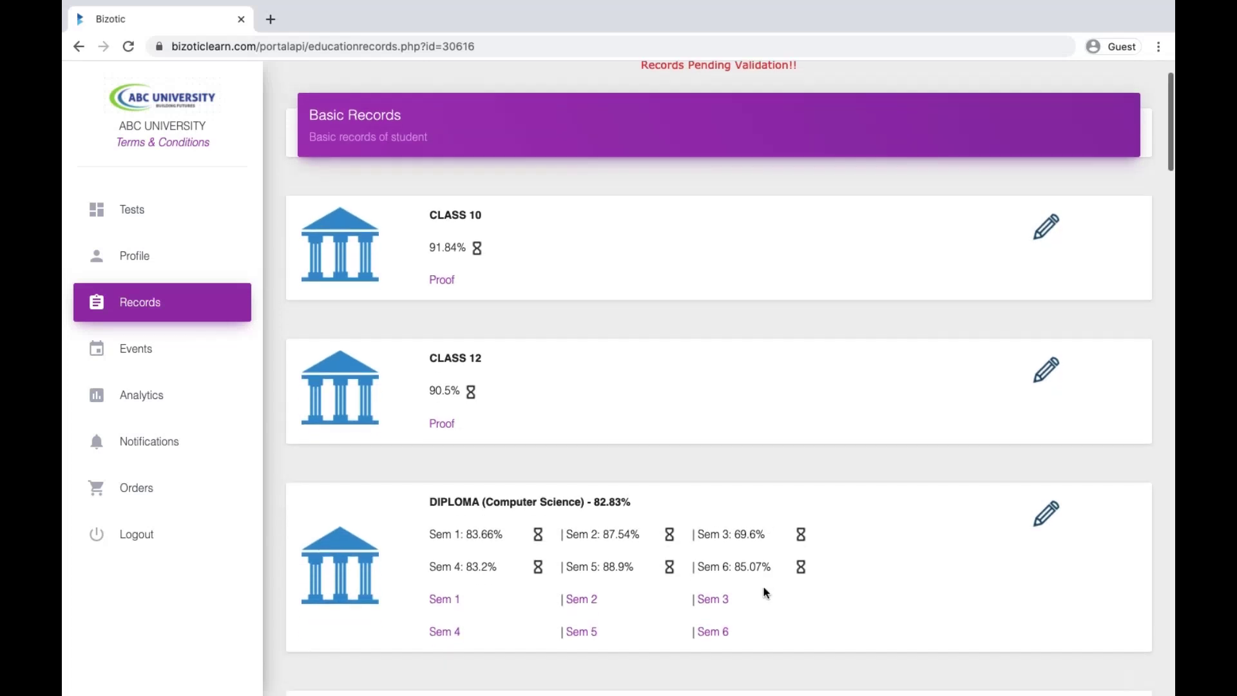
scroll(764, 592, down, 3)
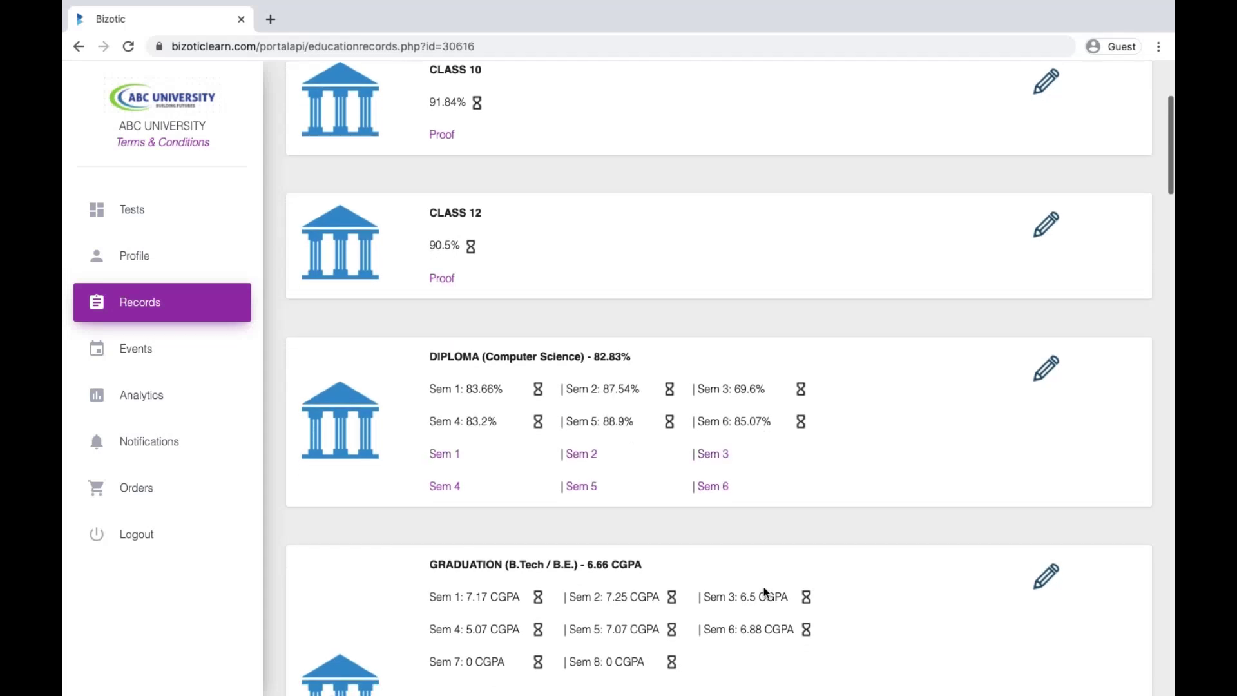
scroll(763, 592, down, 2)
scroll(763, 592, down, 1)
scroll(764, 591, down, 2)
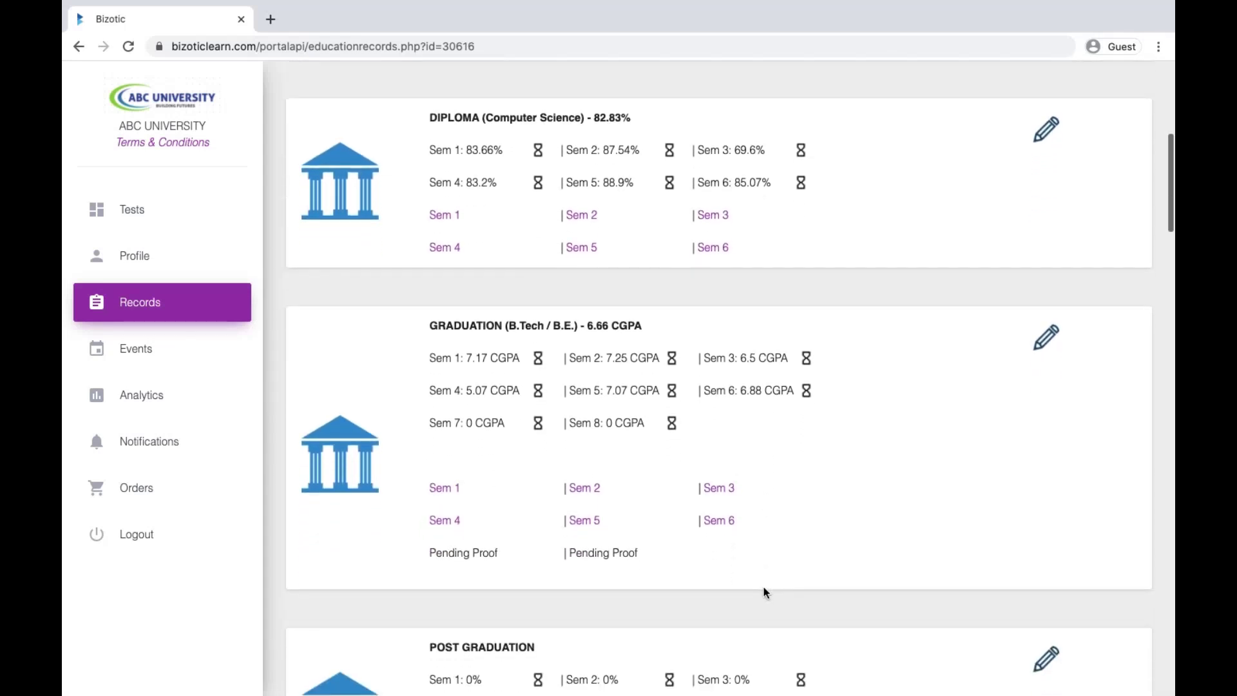
scroll(763, 592, down, 2)
scroll(764, 592, down, 1)
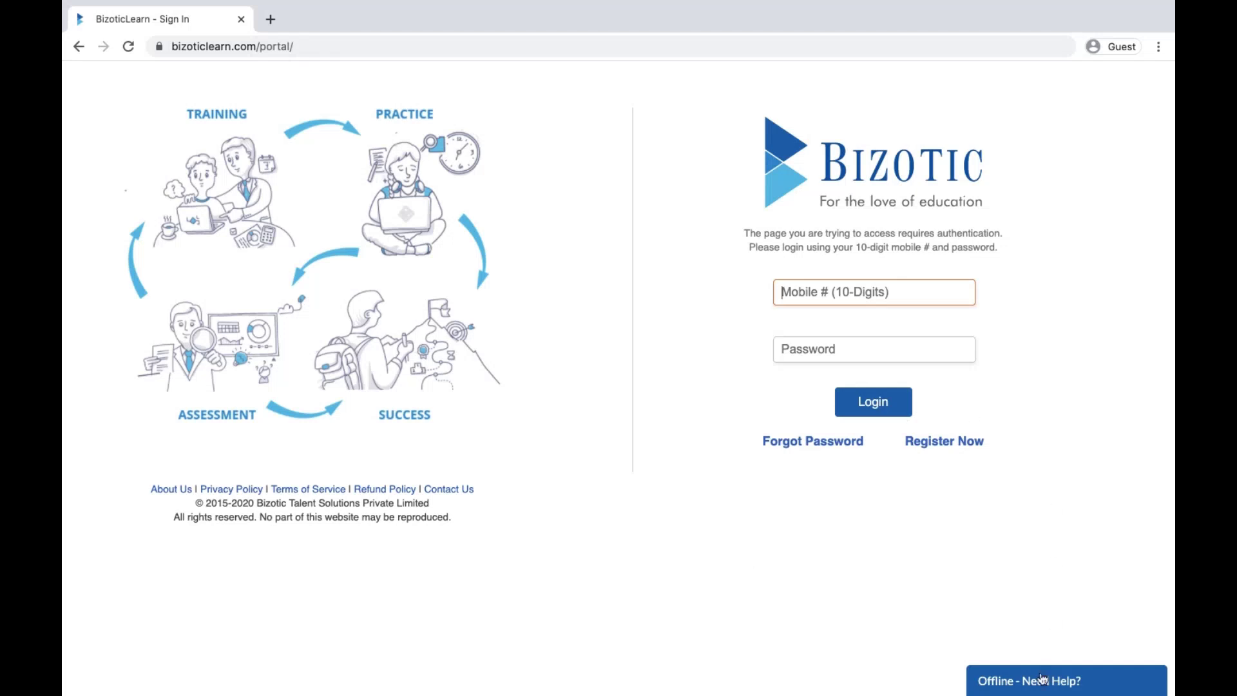
click(1041, 673)
scroll(1058, 488, down, 1)
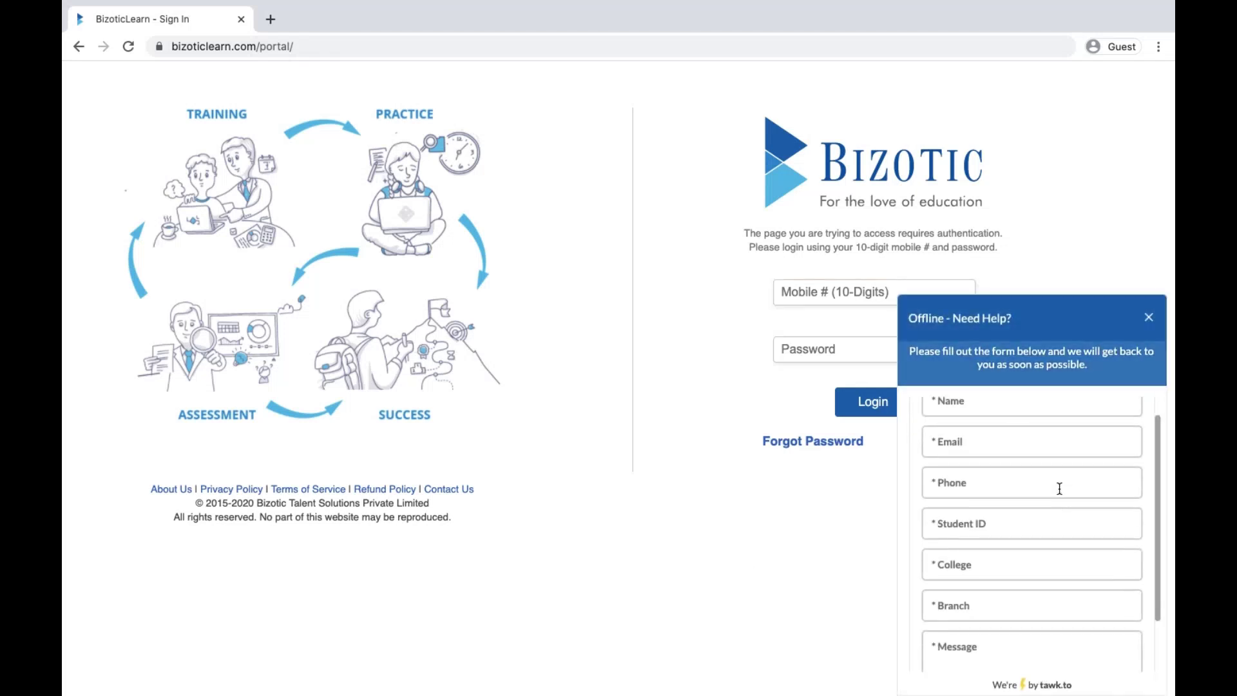
scroll(1057, 489, down, 2)
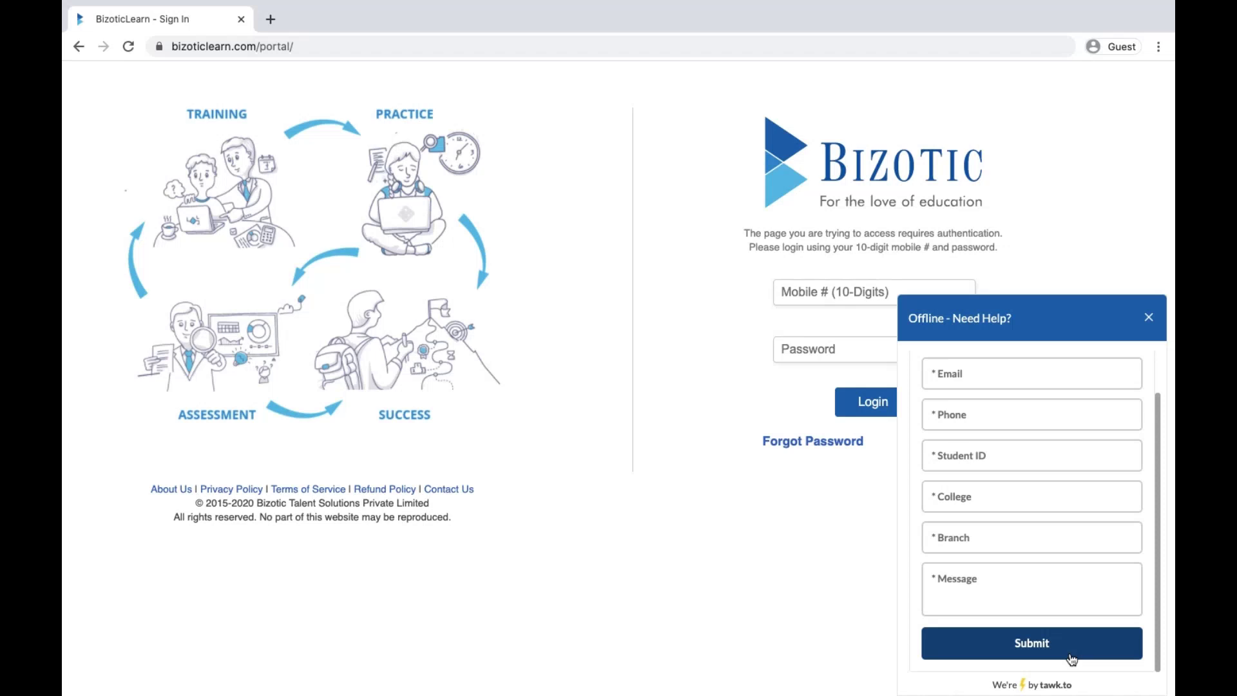
click(1148, 318)
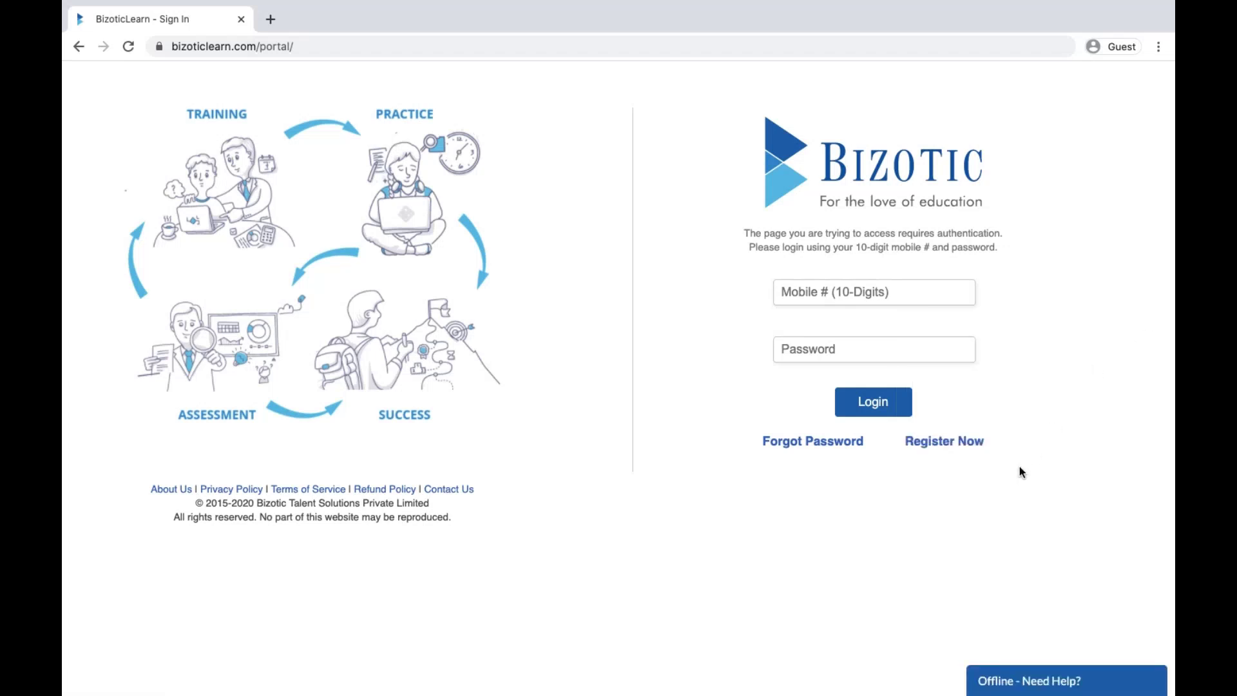